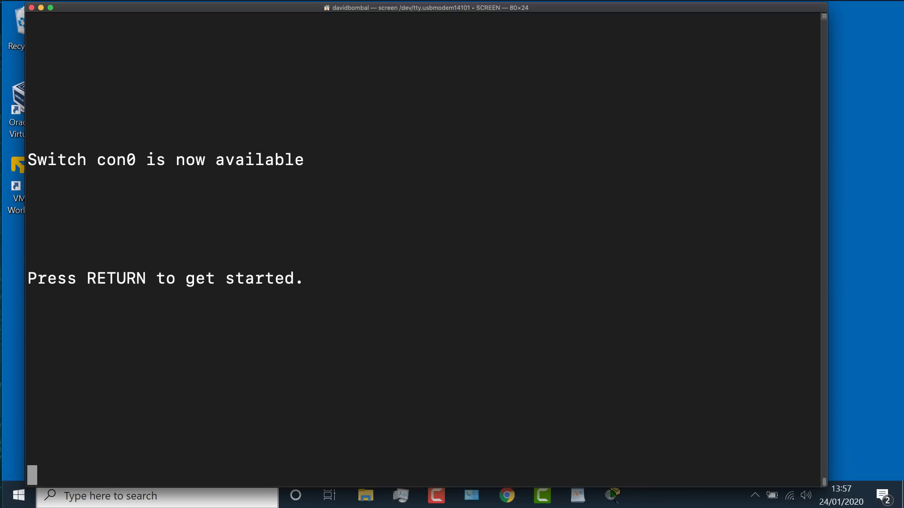
Start the switch console session and enter privileged EXEC mode with the en command.
{"action": "key", "text": "Return"}
{"action": "type", "text": "en"}
{"action": "key", "text": "Return"}
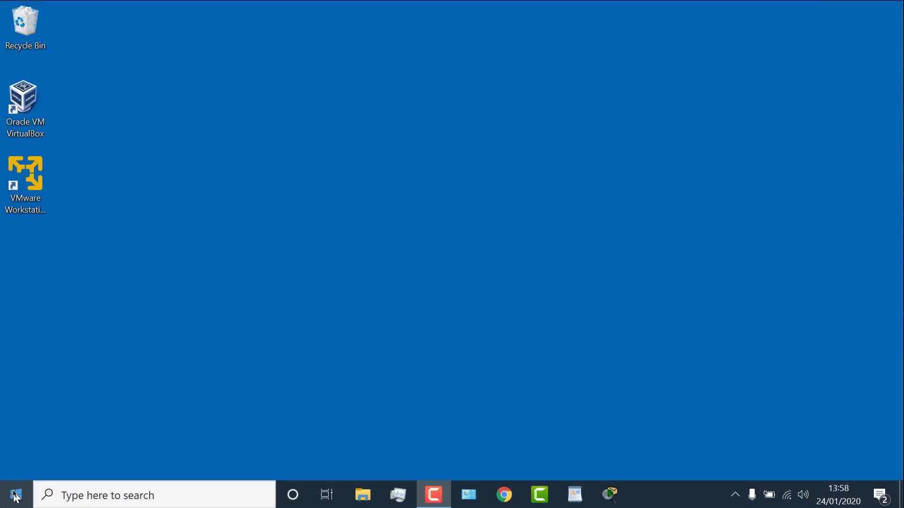
Open the properties of the Realtek USB GbE Family Controller network adapter from Device Manager.
{"action": "right_click", "coordinate": [15, 495]}
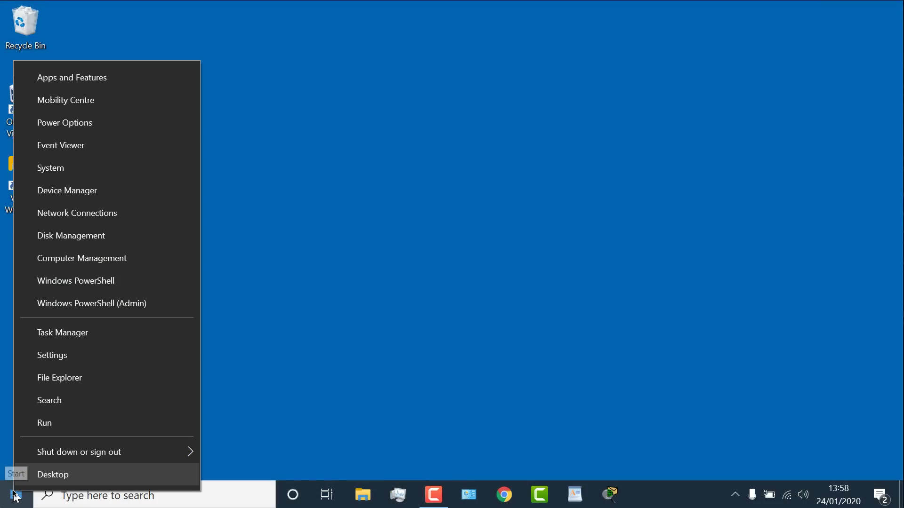
{"action": "left_click", "coordinate": [98, 190]}
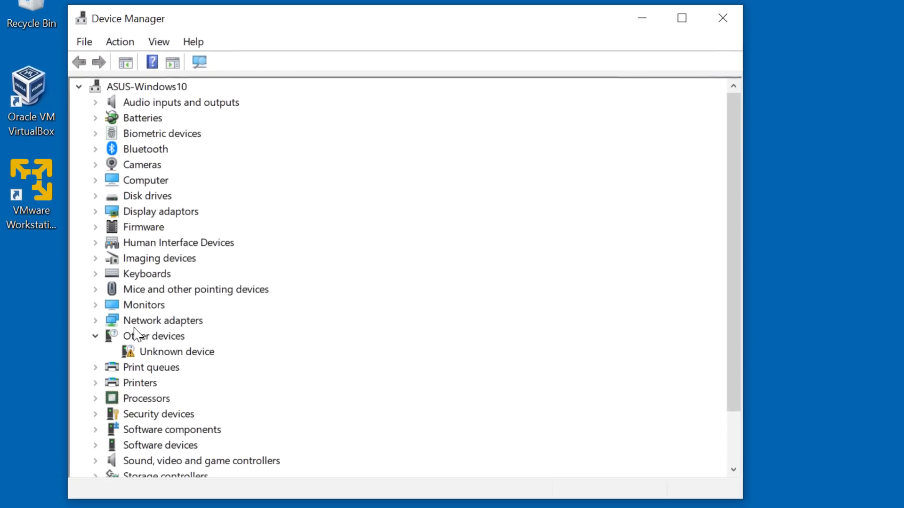
{"action": "left_click", "coordinate": [96, 320]}
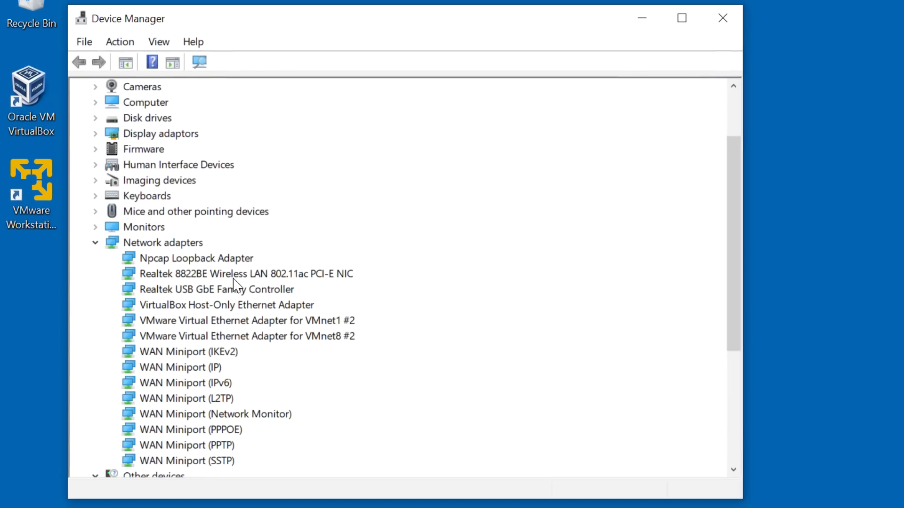
{"action": "left_click", "coordinate": [236, 278]}
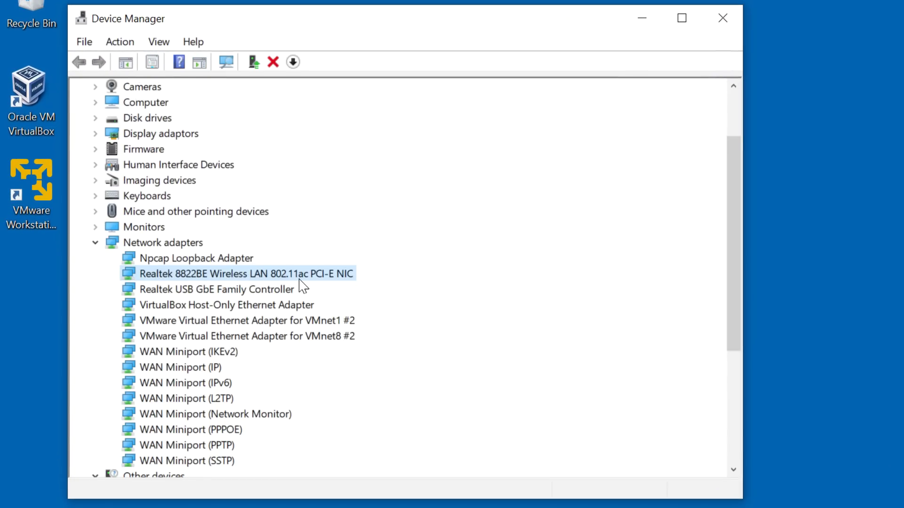
{"action": "left_click", "coordinate": [281, 291]}
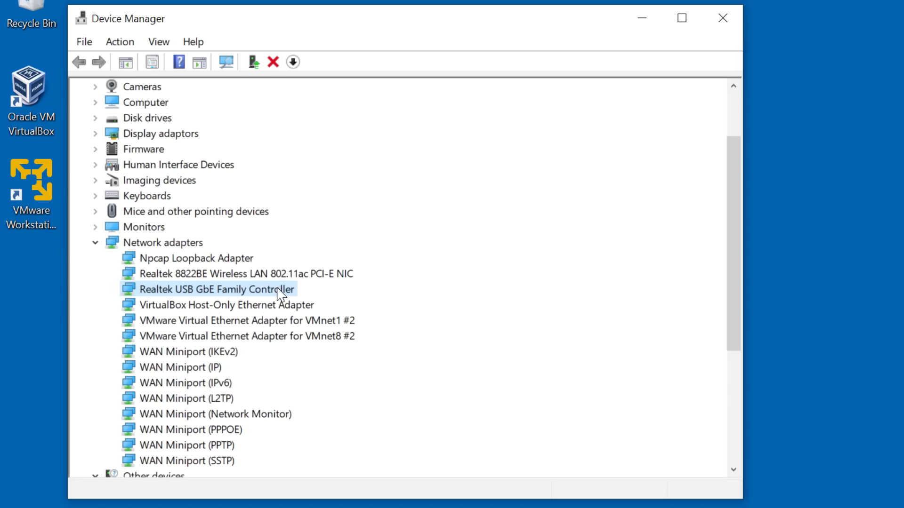
{"action": "right_click", "coordinate": [278, 290]}
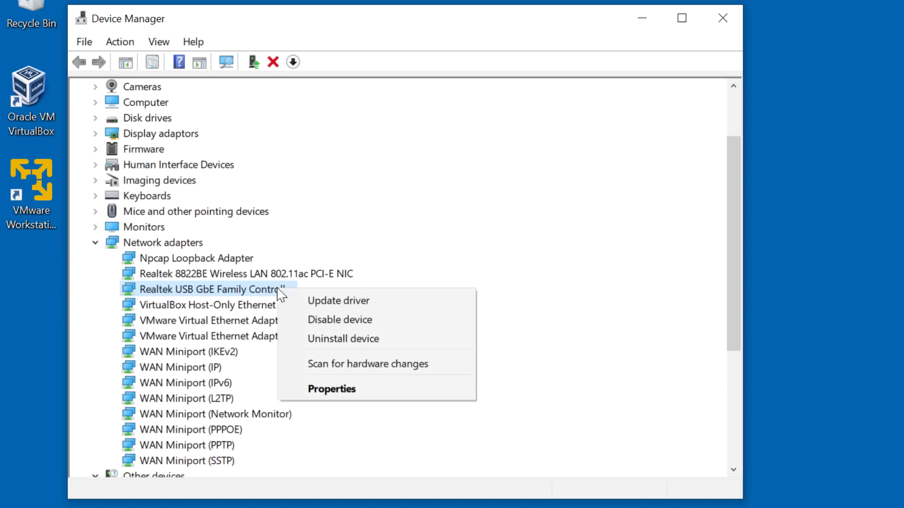
{"action": "left_click", "coordinate": [338, 386]}
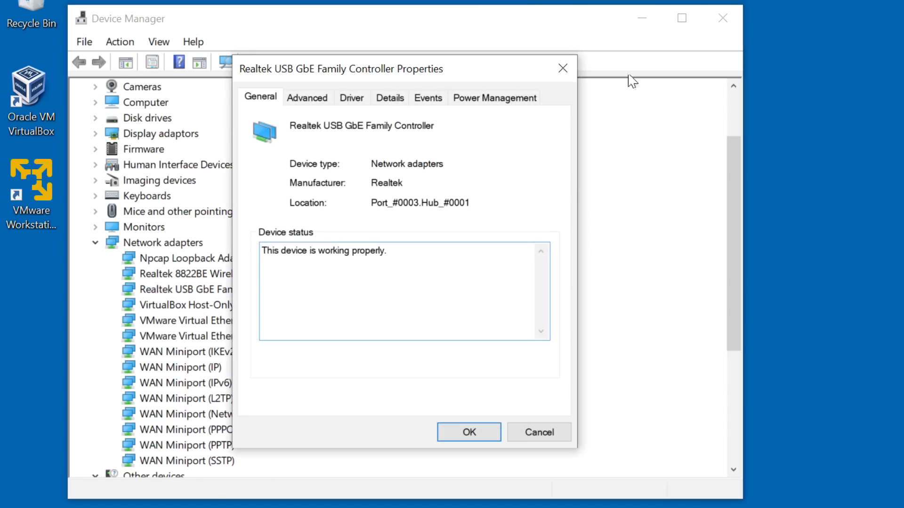
Minimise Device Manager and select the Network Address property in the Realtek USB GbE adapter's advanced settings.
{"action": "left_click", "coordinate": [643, 18]}
{"action": "left_click", "coordinate": [322, 100]}
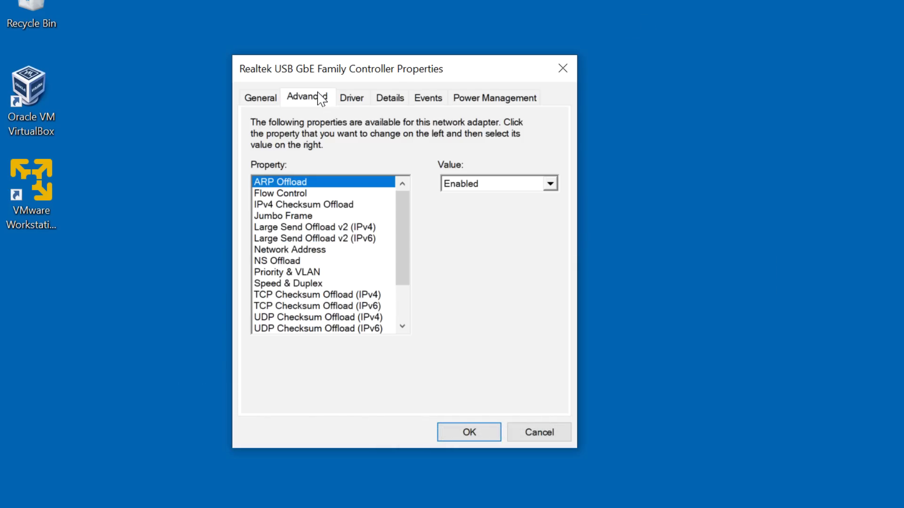
{"action": "left_click", "coordinate": [320, 250]}
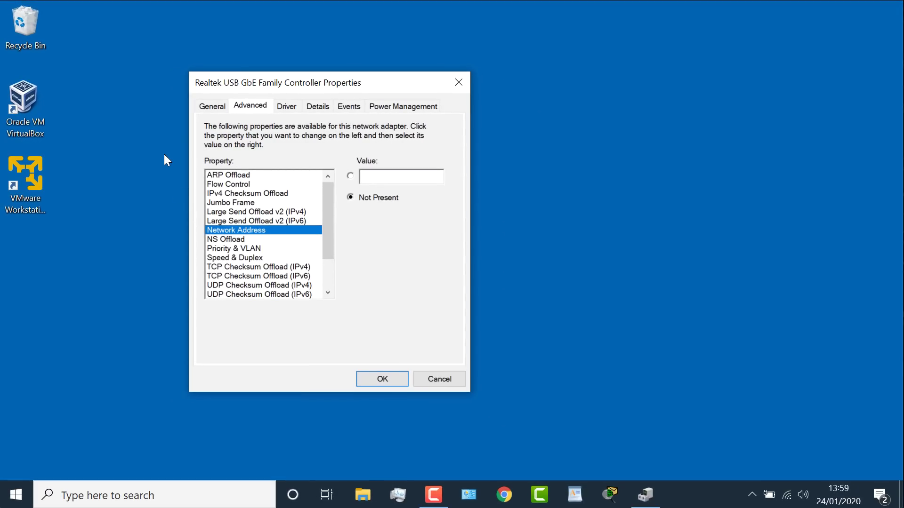
Open the list of network adapter connections through Control Panel's Network and Sharing Centre.
{"action": "left_click", "coordinate": [89, 493]}
{"action": "type", "text": "c"}
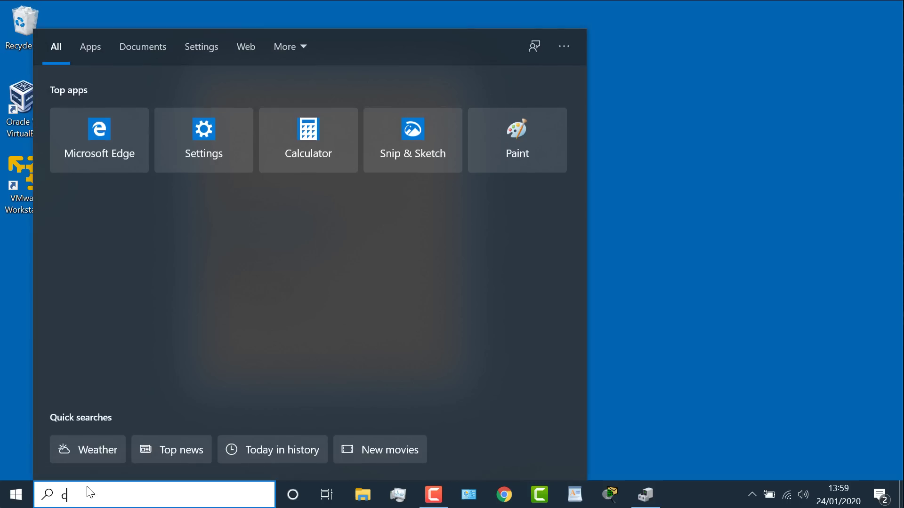
{"action": "type", "text": "ontr"}
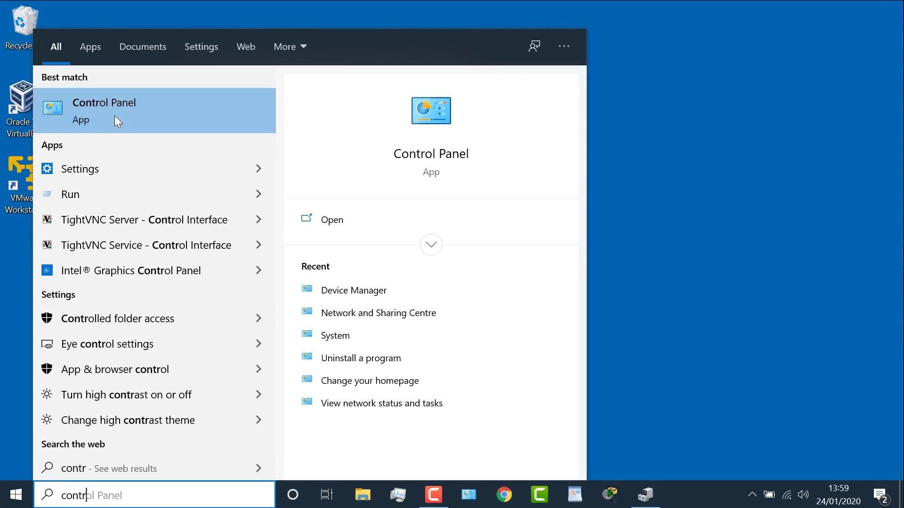
{"action": "left_click", "coordinate": [114, 118]}
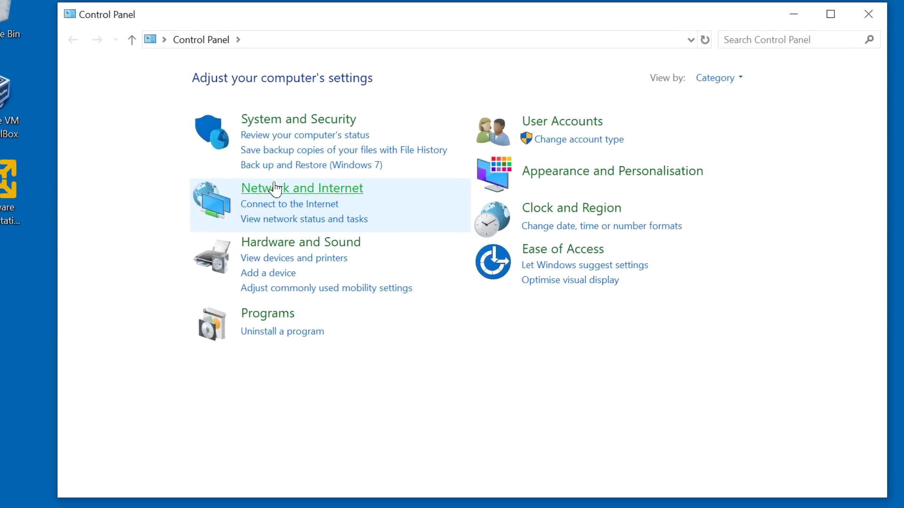
{"action": "left_click", "coordinate": [275, 189]}
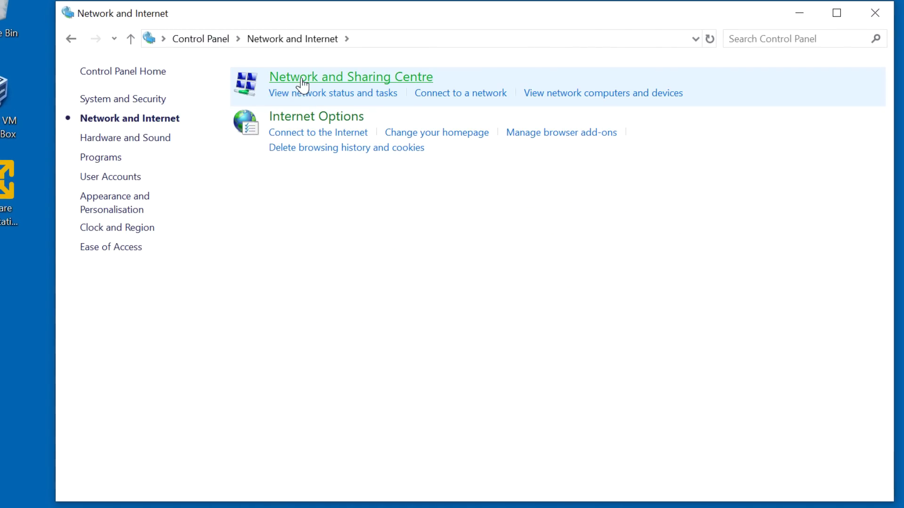
{"action": "left_click", "coordinate": [302, 81]}
{"action": "left_click", "coordinate": [126, 103]}
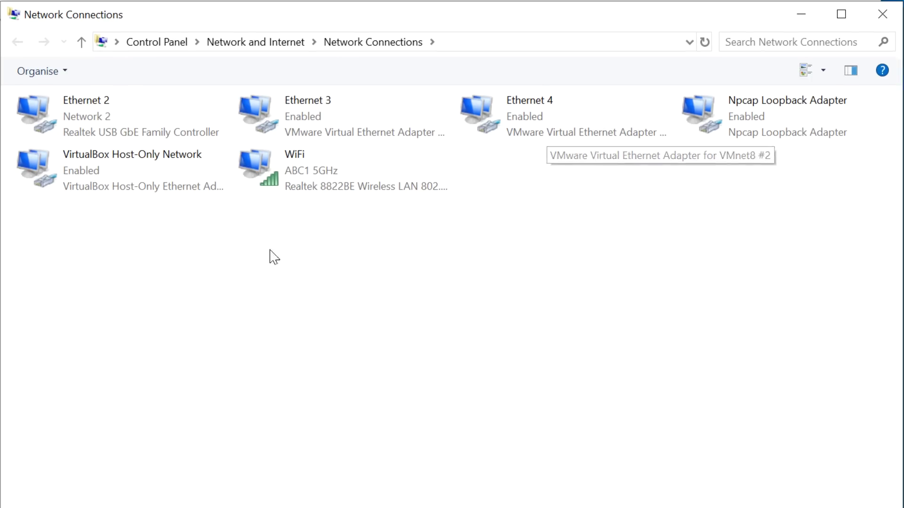
Look over the listed network connections and open the connection details of Ethernet 2.
{"action": "left_click", "coordinate": [305, 133]}
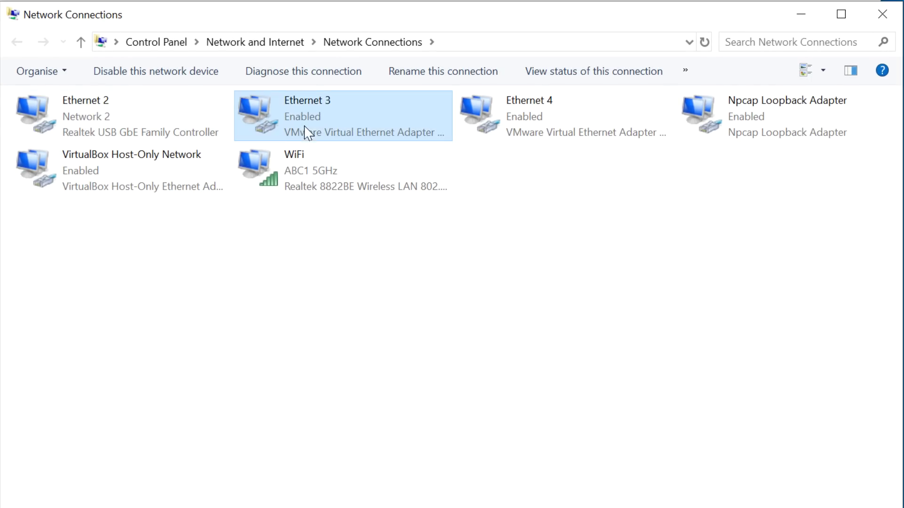
{"action": "left_click", "coordinate": [126, 184]}
{"action": "left_click", "coordinate": [397, 174]}
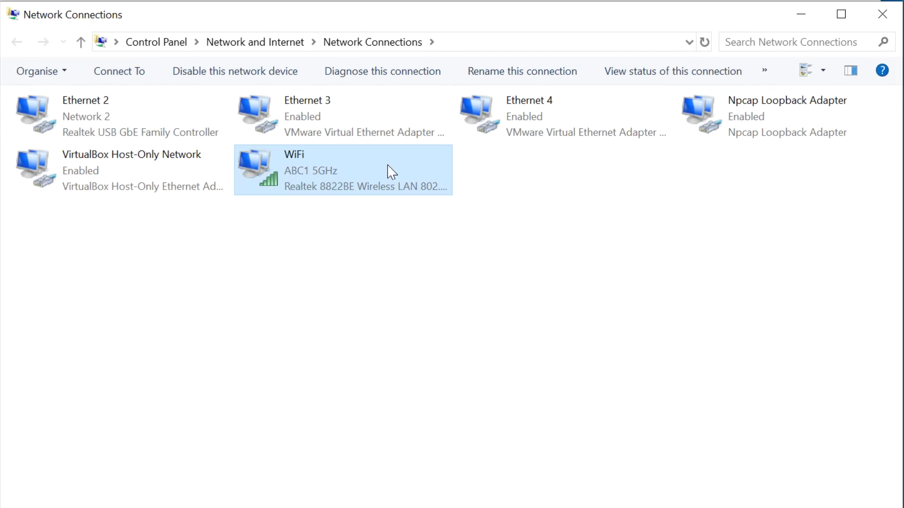
{"action": "left_click", "coordinate": [174, 106]}
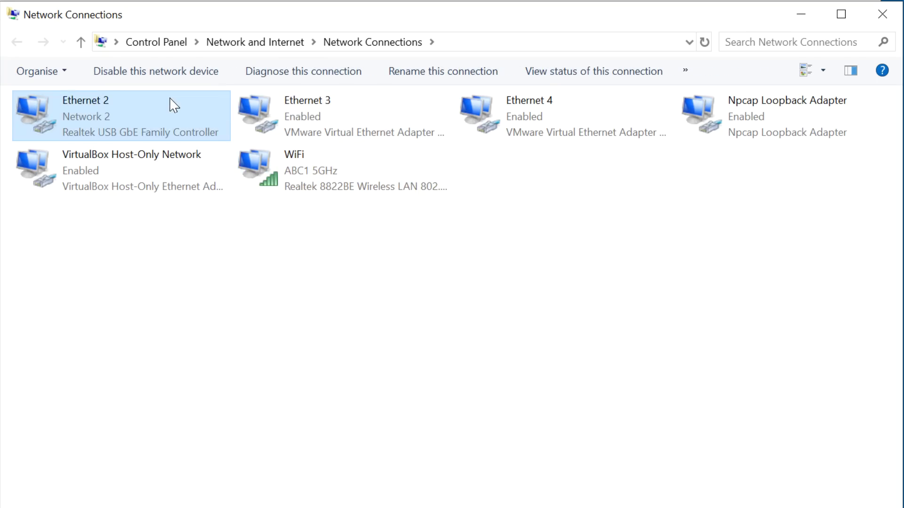
{"action": "double_click", "coordinate": [143, 126]}
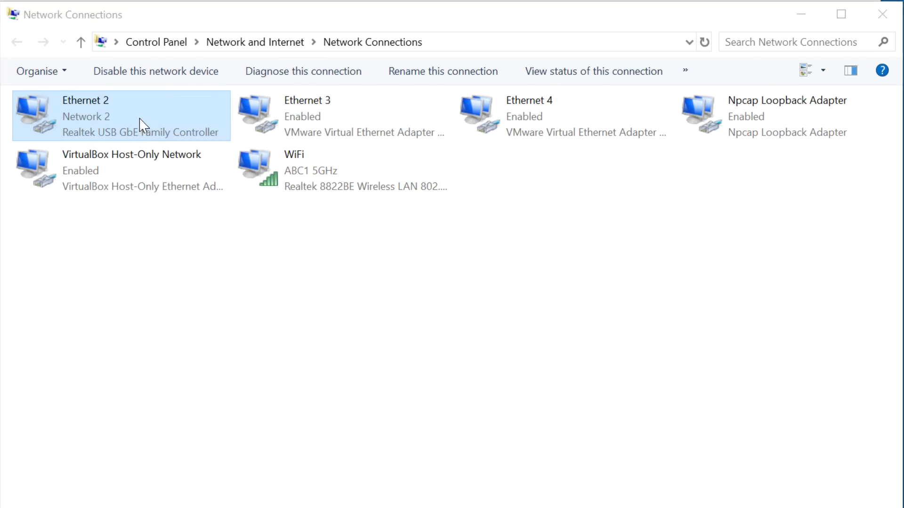
{"action": "left_click", "coordinate": [337, 255]}
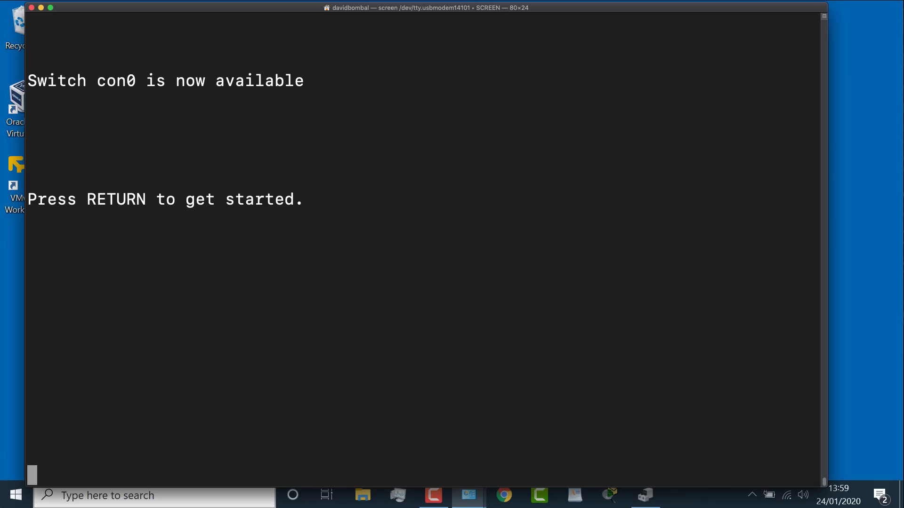
Enter privileged mode on the switch, run sh mac address-table dynamic and highlight the learned MAC address.
{"action": "key", "text": "Return"}
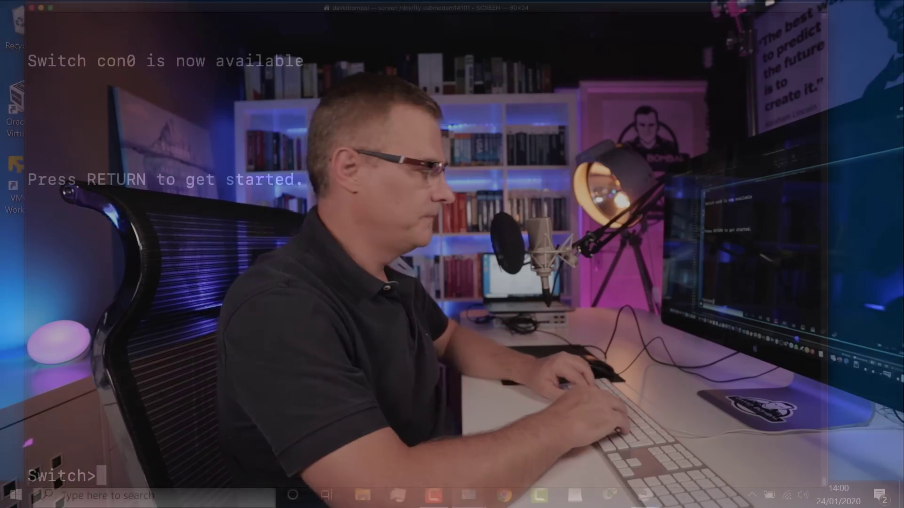
{"action": "type", "text": "en"}
{"action": "key", "text": "Return"}
{"action": "type", "text": "sh mac ad"}
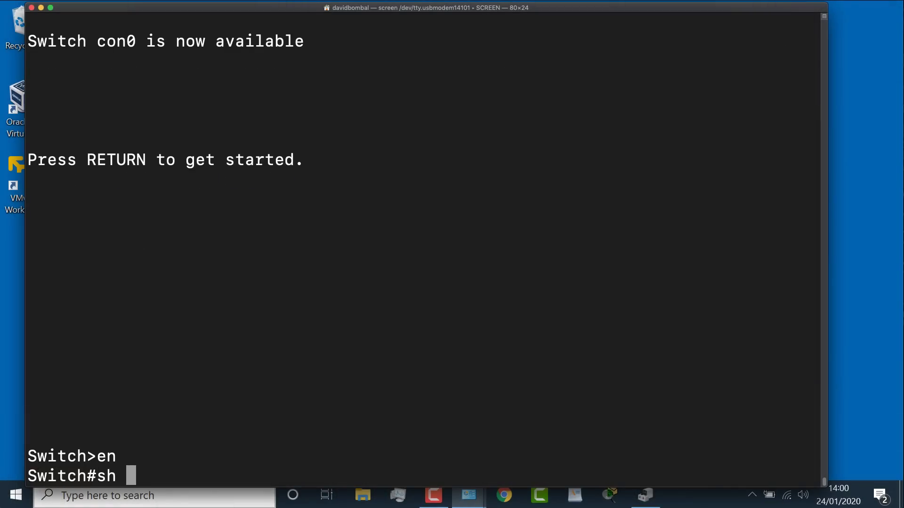
{"action": "key", "text": "Tab"}
{"action": "type", "text": "dy"}
{"action": "key", "text": "Tab"}
{"action": "key", "text": "Return"}
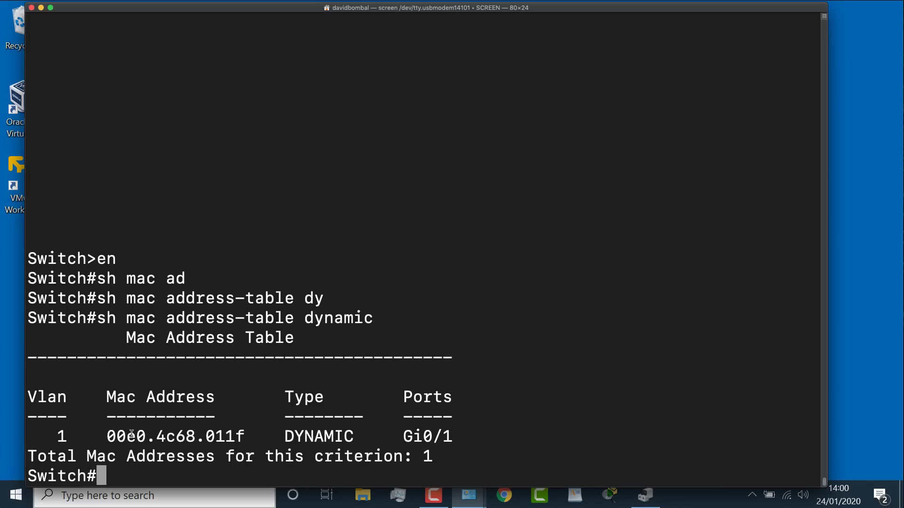
{"action": "left_click_drag", "start_coordinate": [110, 437], "coordinate": [253, 443]}
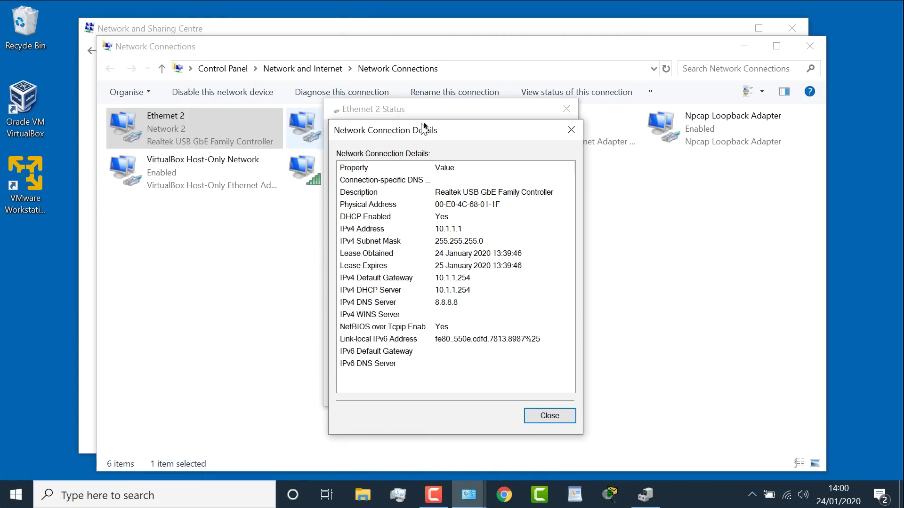
Check the physical address in the Ethernet 2 details, close its dialogs and minimise Network Connections.
{"action": "left_click_drag", "start_coordinate": [424, 124], "coordinate": [216, 89]}
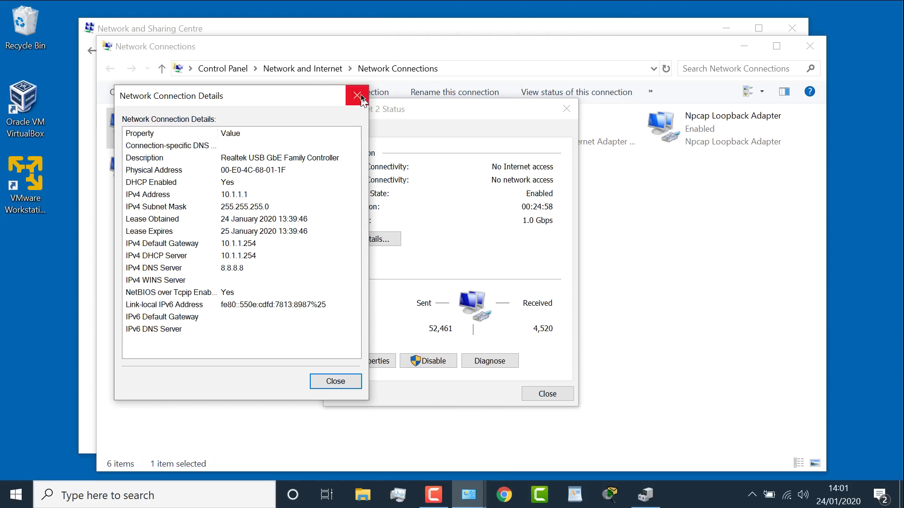
{"action": "left_click", "coordinate": [356, 96]}
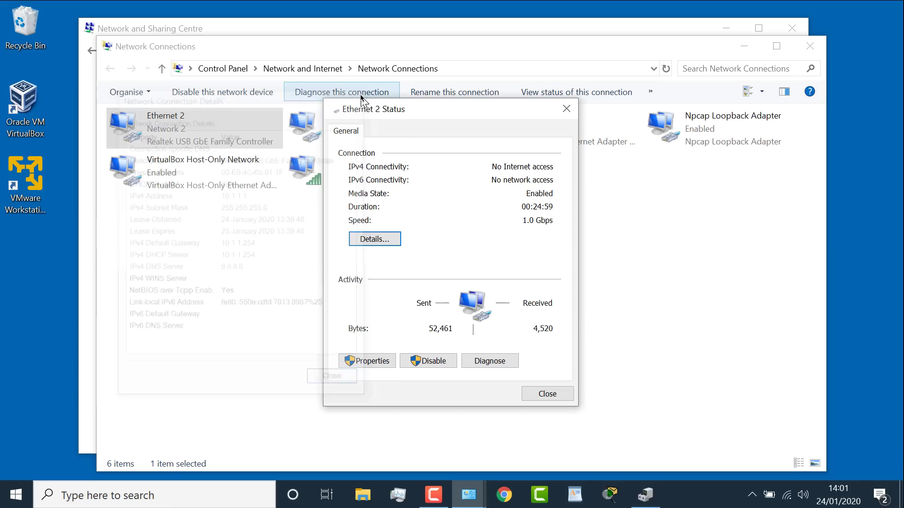
{"action": "left_click", "coordinate": [566, 109]}
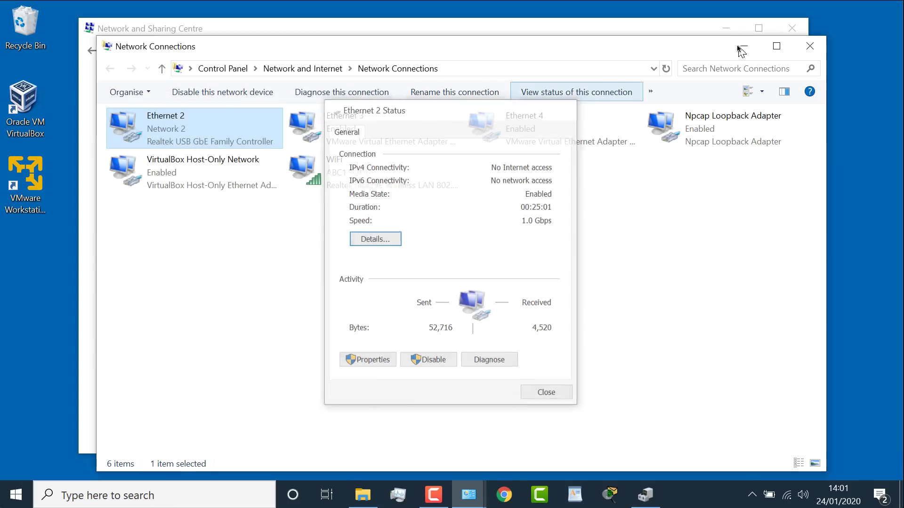
{"action": "left_click", "coordinate": [743, 45]}
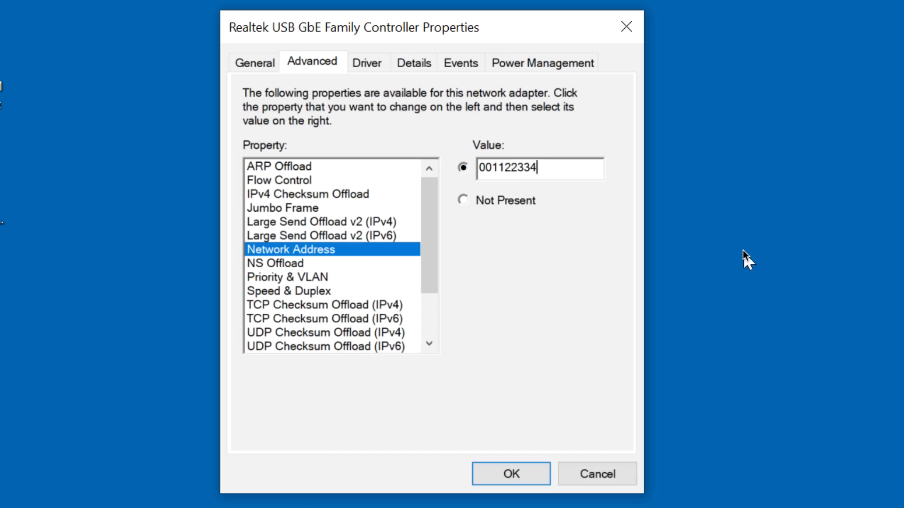
{"action": "left_click", "coordinate": [736, 488]}
{"action": "double_click", "coordinate": [223, 87]}
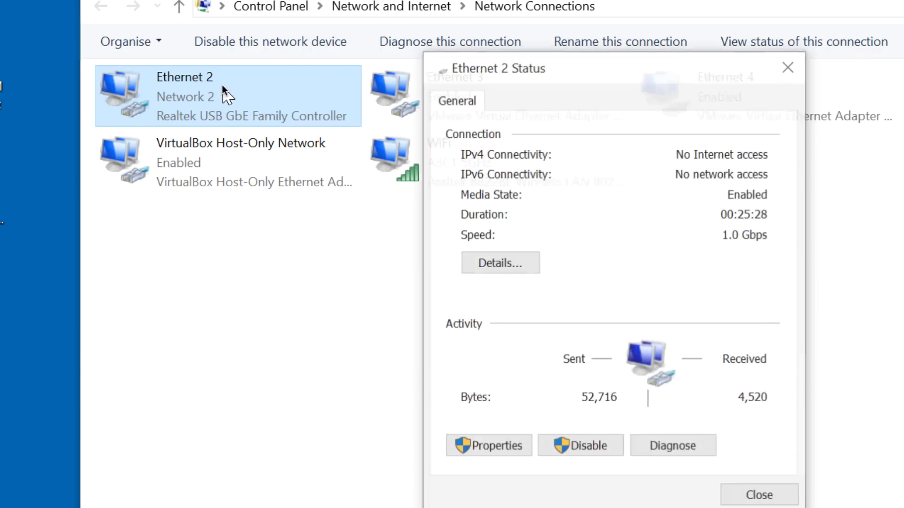
{"action": "left_click", "coordinate": [489, 264]}
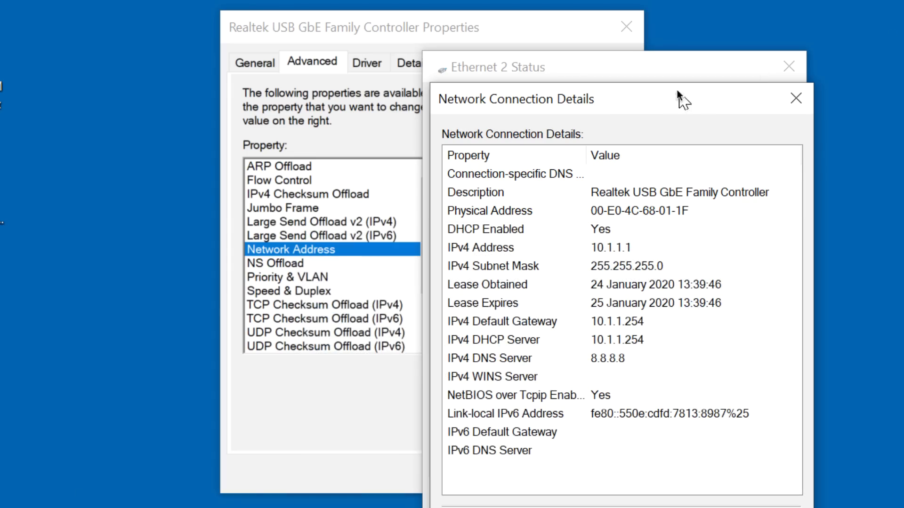
{"action": "left_click", "coordinate": [795, 99]}
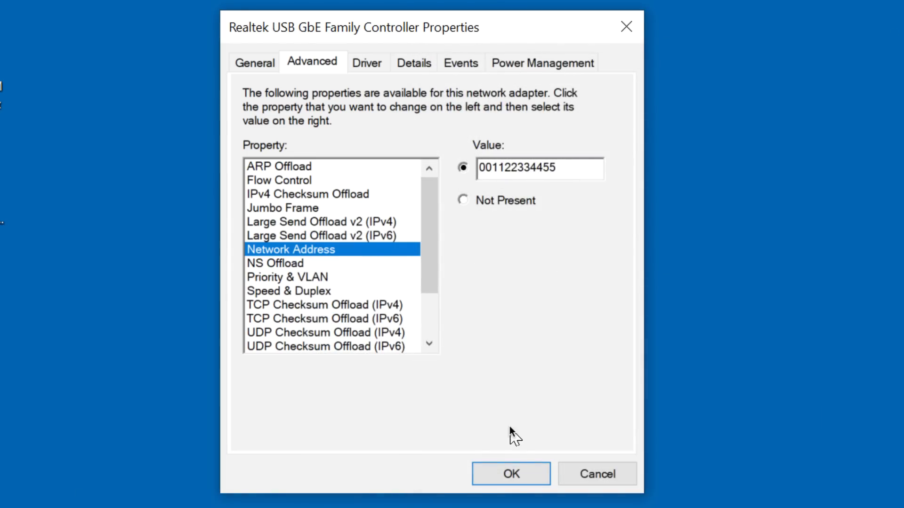
{"action": "left_click", "coordinate": [508, 477]}
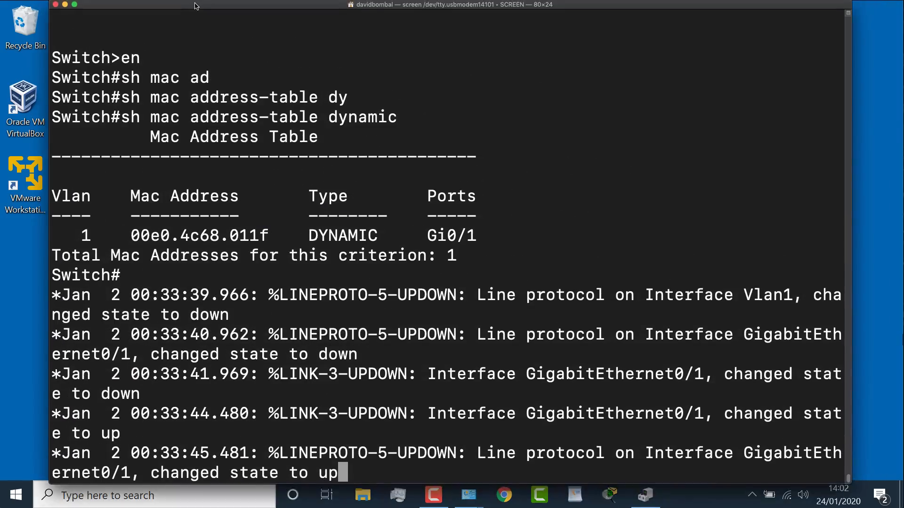
Highlight the interface state-change log messages on the switch and display its dynamic MAC address table again.
{"action": "left_click", "coordinate": [198, 10]}
{"action": "left_click_drag", "start_coordinate": [224, 335], "coordinate": [469, 475]}
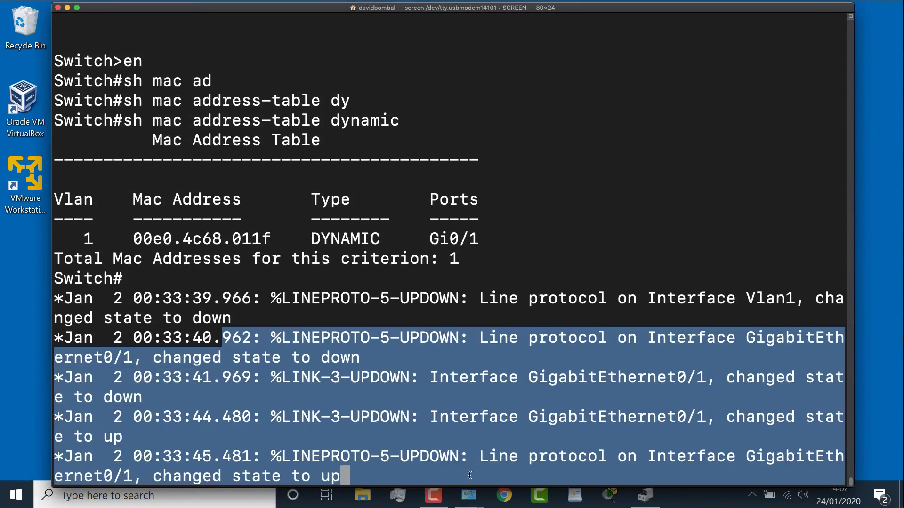
{"action": "key", "text": "Return"}
{"action": "key", "text": "Up"}
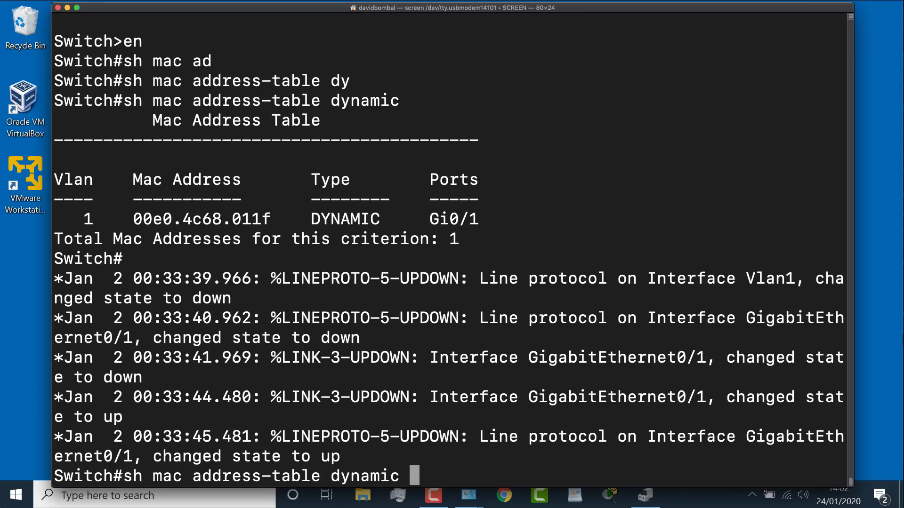
{"action": "key", "text": "Return"}
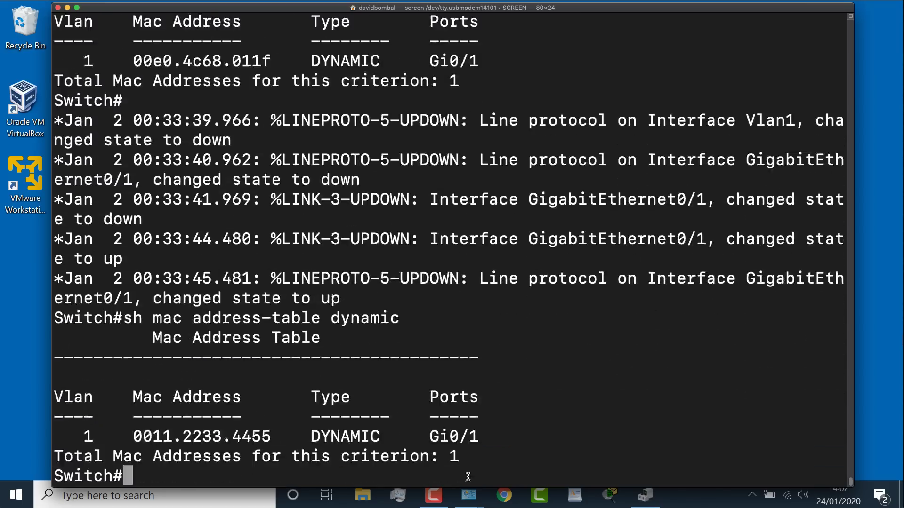
Highlight the learned MAC address entry on the switch, then display and examine its dynamic MAC address table again.
{"action": "left_click_drag", "start_coordinate": [283, 435], "coordinate": [42, 437]}
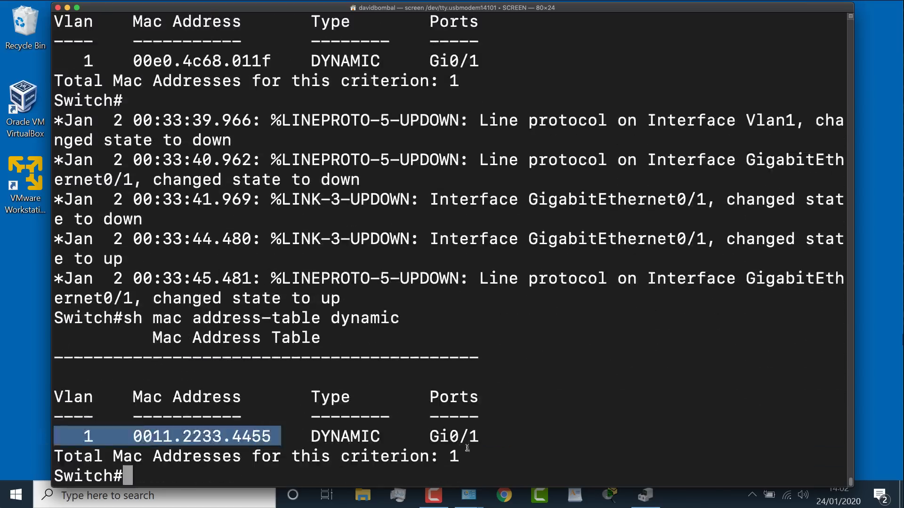
{"action": "left_click_drag", "start_coordinate": [492, 436], "coordinate": [31, 437]}
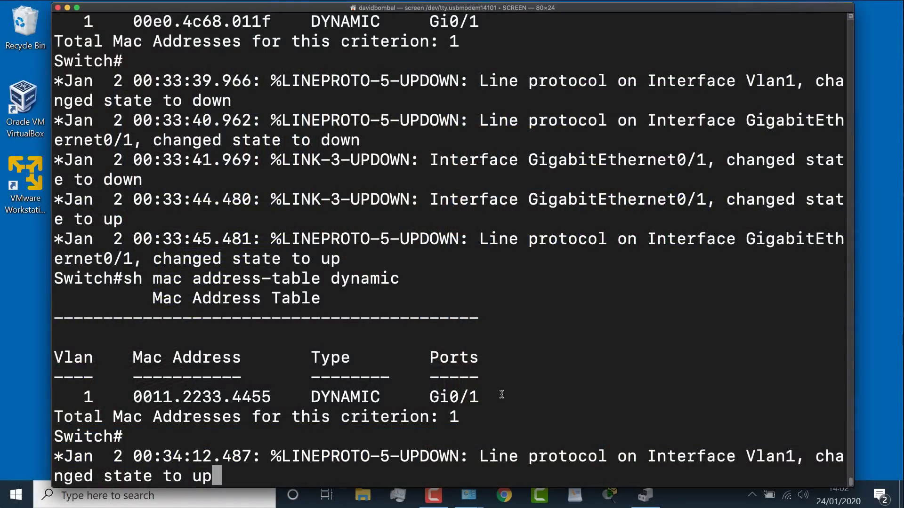
{"action": "left_click_drag", "start_coordinate": [479, 397], "coordinate": [77, 340]}
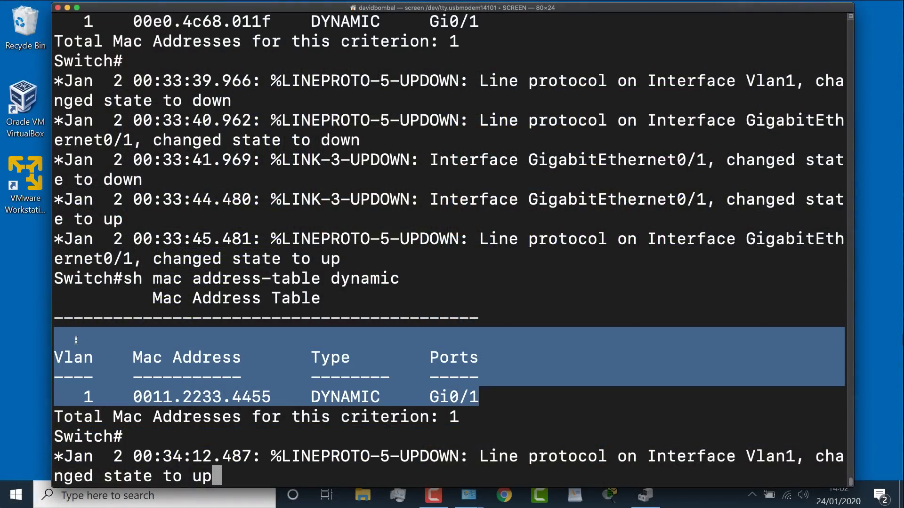
{"action": "key", "text": "Return"}
{"action": "key", "text": "Up"}
{"action": "key", "text": "Return"}
{"action": "left_click_drag", "start_coordinate": [479, 437], "coordinate": [63, 437]}
{"action": "key", "text": "Up"}
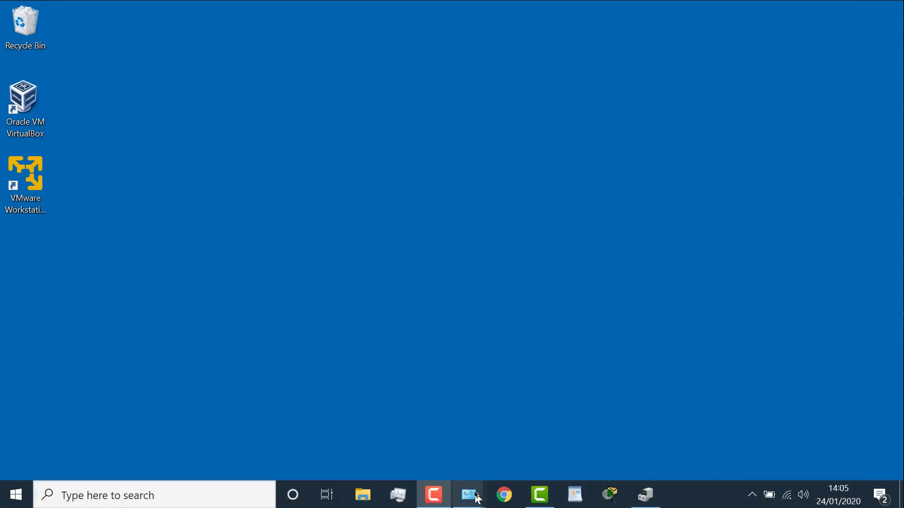
Check the physical address in the Ethernet 2 connection details, then close both dialogs.
{"action": "mouse_move", "coordinate": [476, 498]}
{"action": "left_click", "coordinate": [532, 451]}
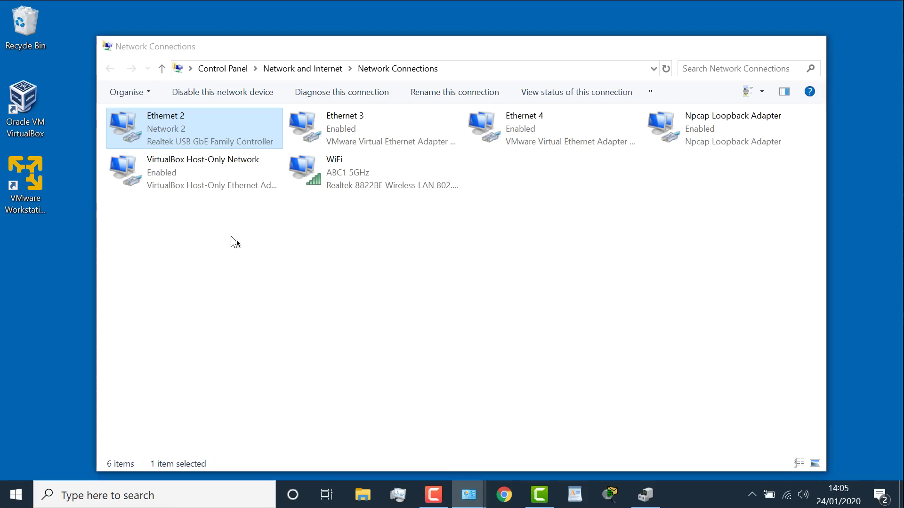
{"action": "double_click", "coordinate": [206, 141]}
{"action": "left_click", "coordinate": [367, 237]}
{"action": "left_click", "coordinate": [519, 207]}
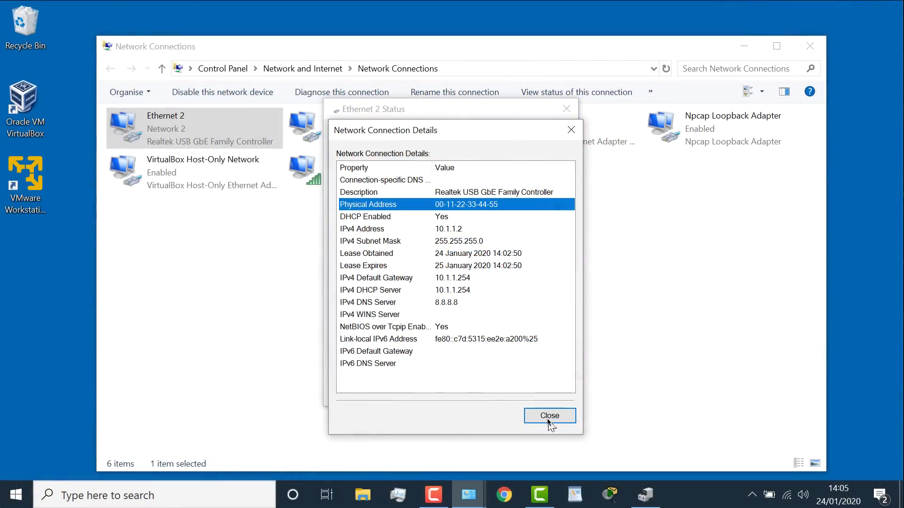
{"action": "left_click", "coordinate": [549, 416]}
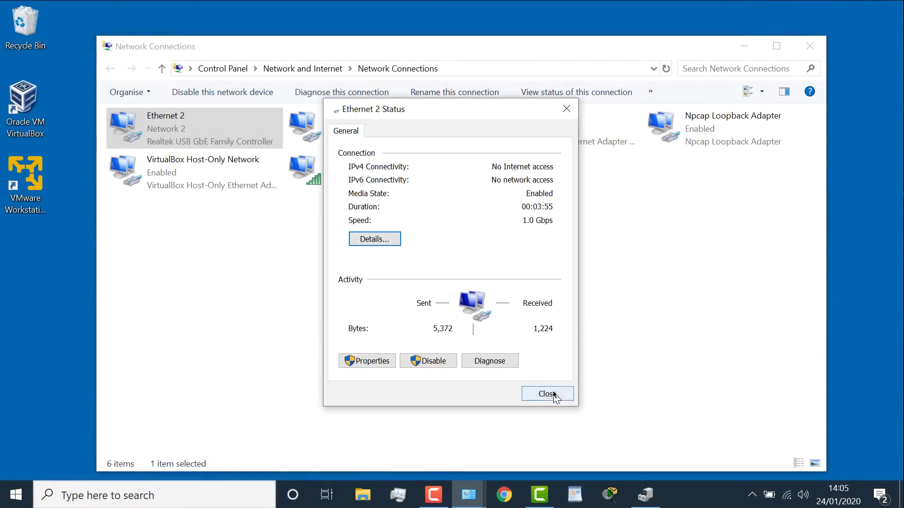
{"action": "left_click", "coordinate": [553, 394]}
Check the physical address in the WiFi connection details and return to the desktop.
{"action": "double_click", "coordinate": [388, 176]}
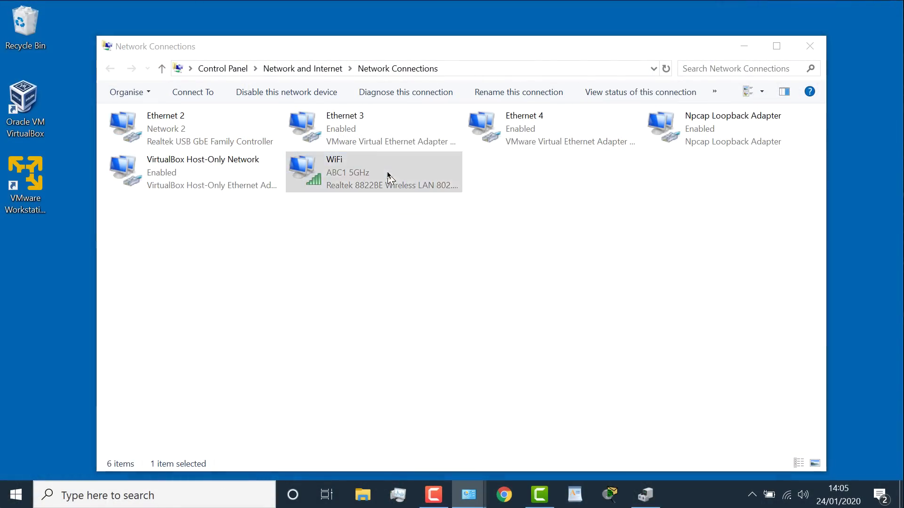
{"action": "left_click", "coordinate": [369, 270]}
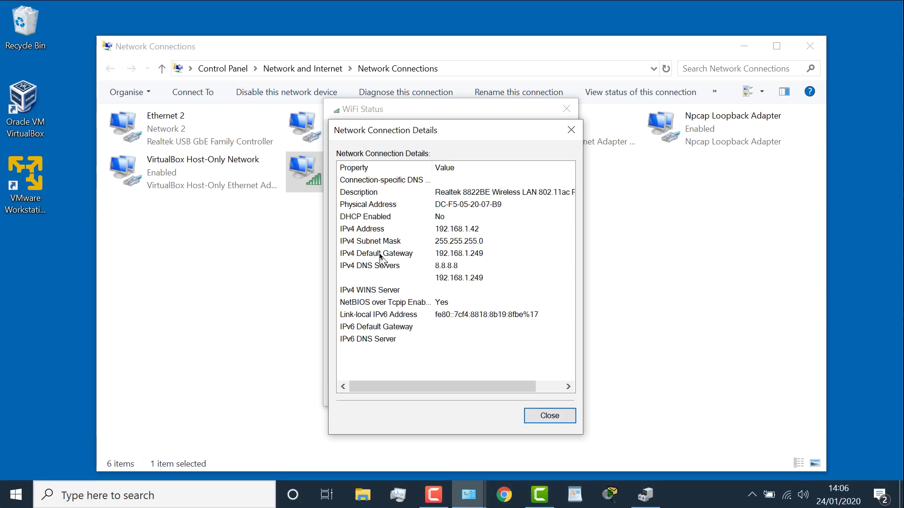
{"action": "left_click", "coordinate": [454, 209]}
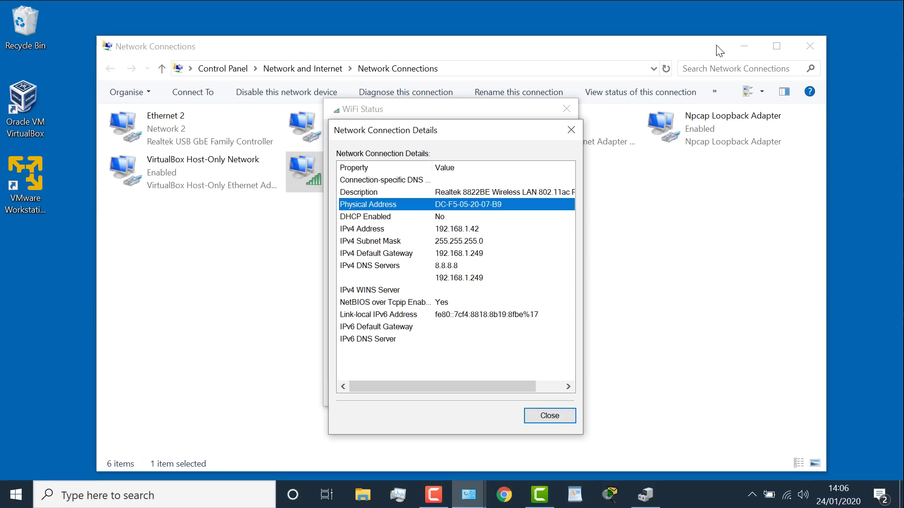
{"action": "key", "text": "super+d"}
Open the advanced properties of the Realtek 8822BE Wireless LAN adapter in Device Manager.
{"action": "right_click", "coordinate": [15, 498]}
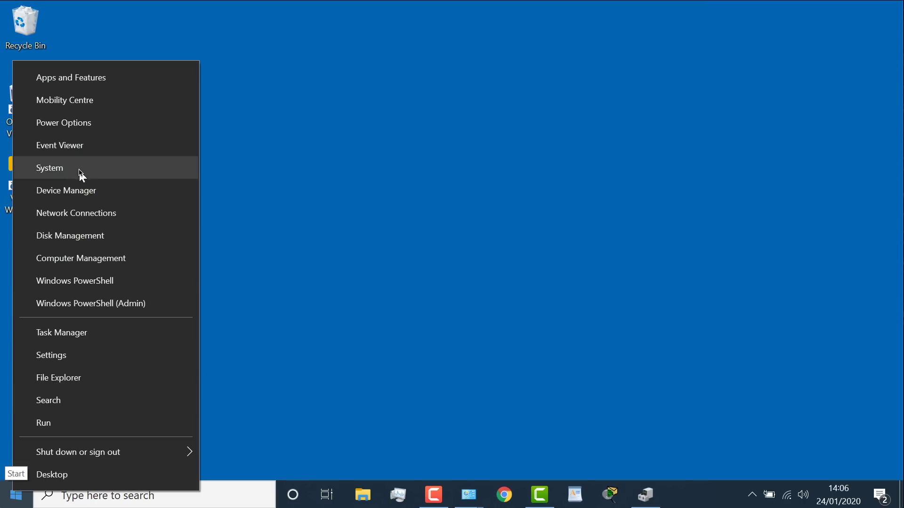
{"action": "left_click", "coordinate": [87, 195]}
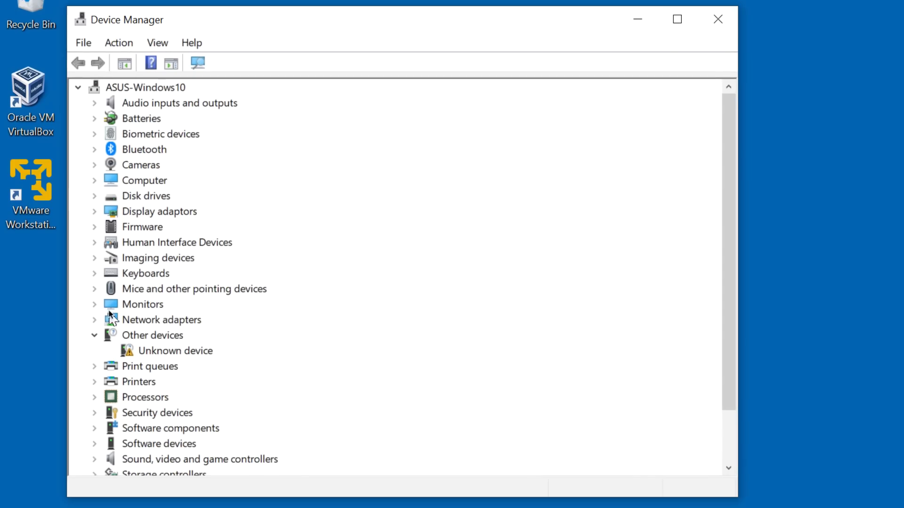
{"action": "left_click", "coordinate": [96, 321]}
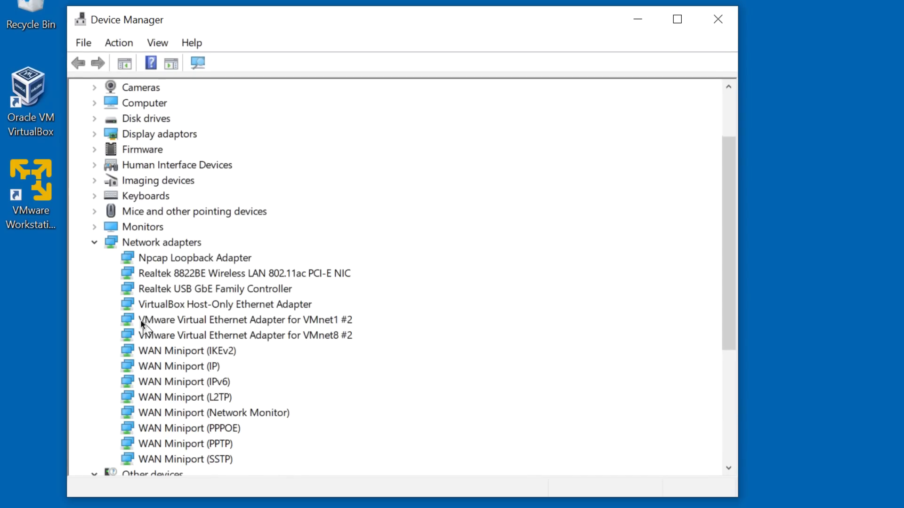
{"action": "right_click", "coordinate": [215, 275]}
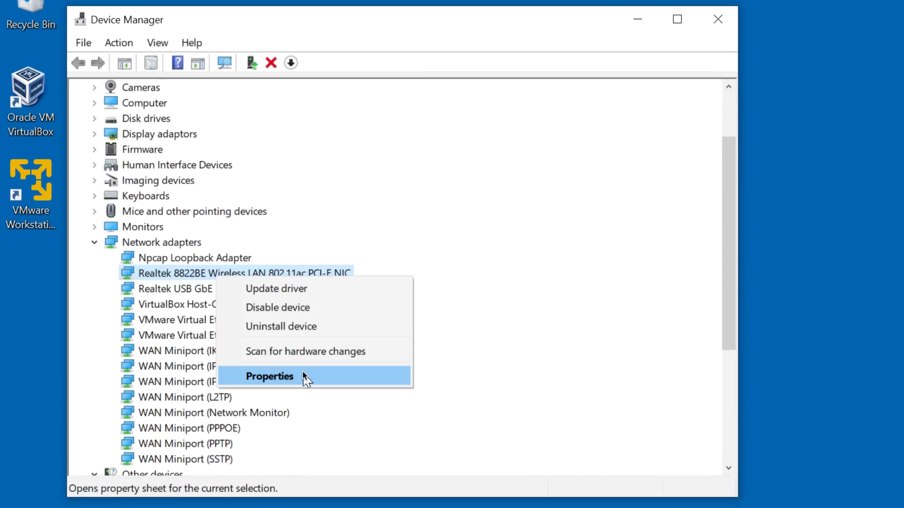
{"action": "left_click", "coordinate": [304, 378]}
{"action": "left_click", "coordinate": [367, 107]}
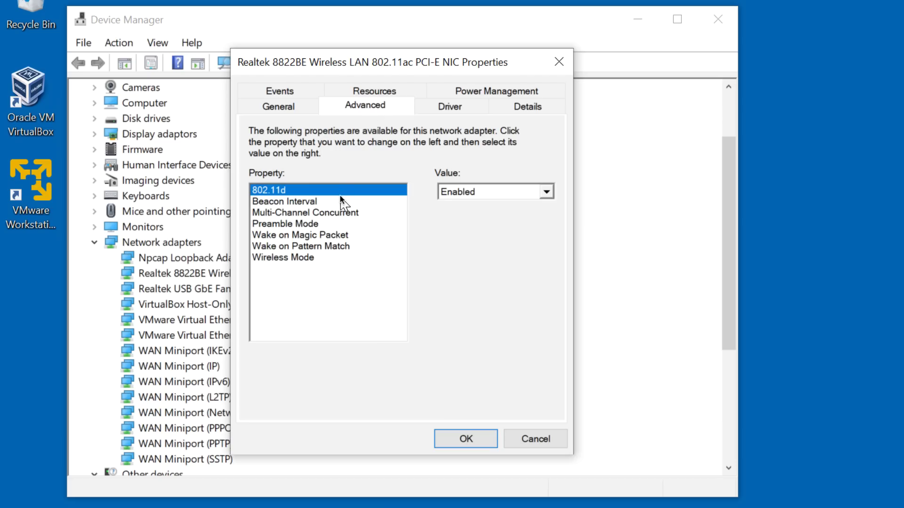
Look through the wireless adapter's advanced properties for a network address option.
{"action": "key", "text": "Down"}
{"action": "key", "text": "Down"}
{"action": "key", "text": "Down"}
{"action": "key", "text": "Down"}
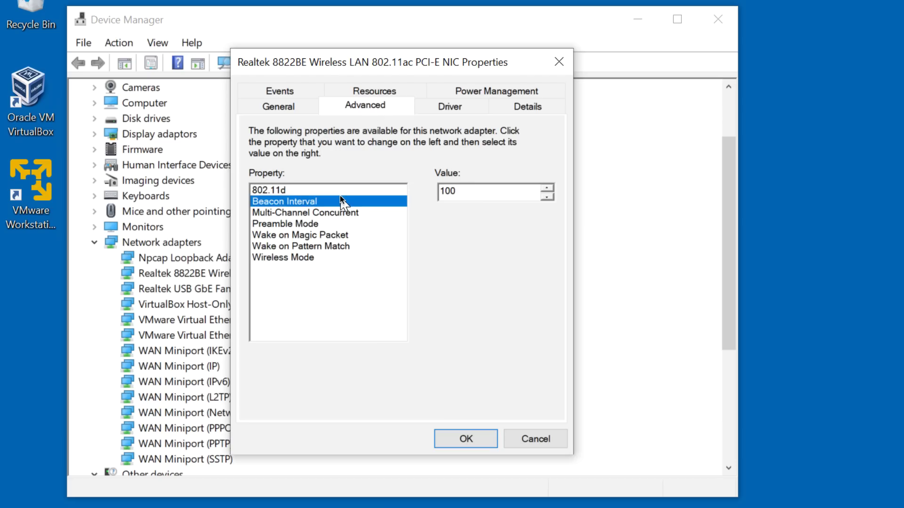
{"action": "key", "text": "Down"}
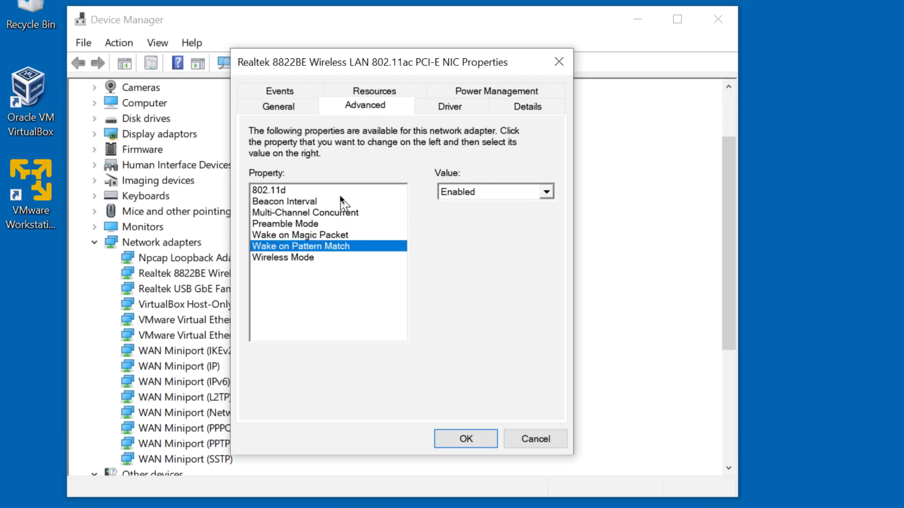
{"action": "key", "text": "Up"}
{"action": "key", "text": "Up"}
{"action": "key", "text": "Up"}
{"action": "key", "text": "Up"}
{"action": "key", "text": "Up"}
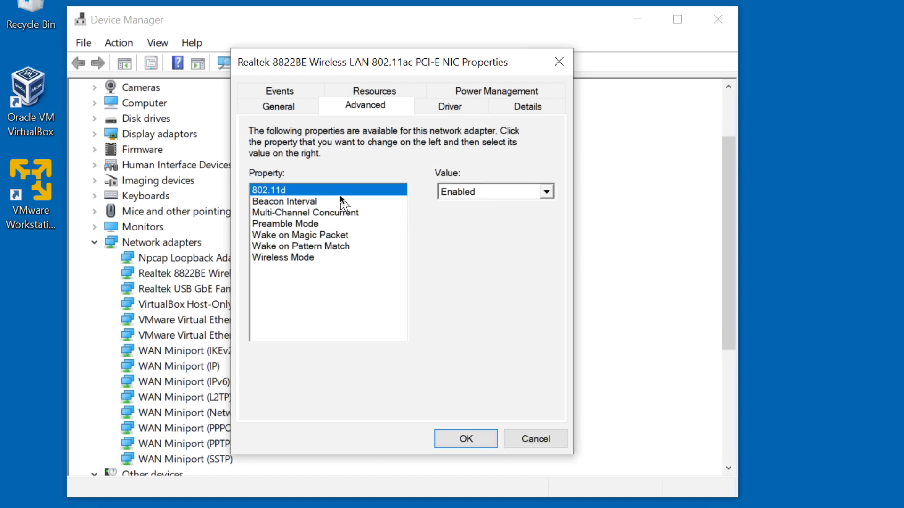
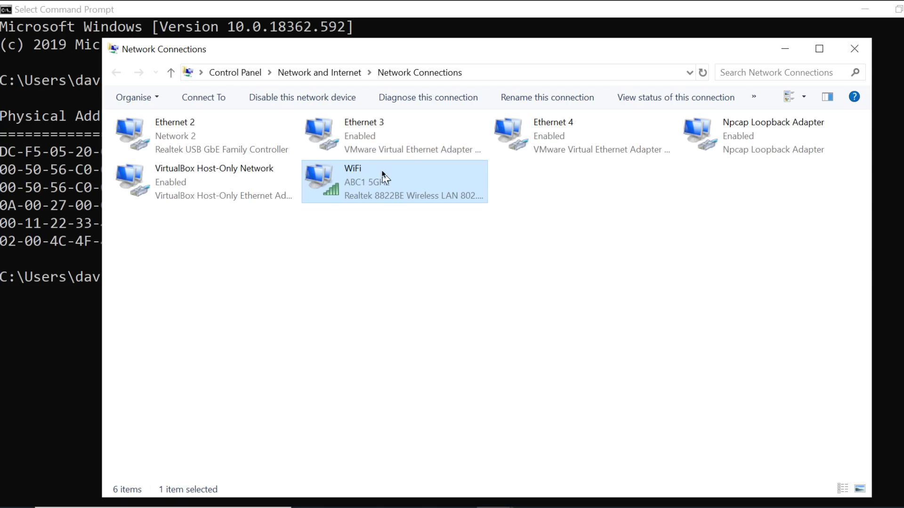
Reopen the WiFi connection details, highlight the physical address and move the details dialog aside.
{"action": "double_click", "coordinate": [382, 173]}
{"action": "left_click", "coordinate": [394, 280]}
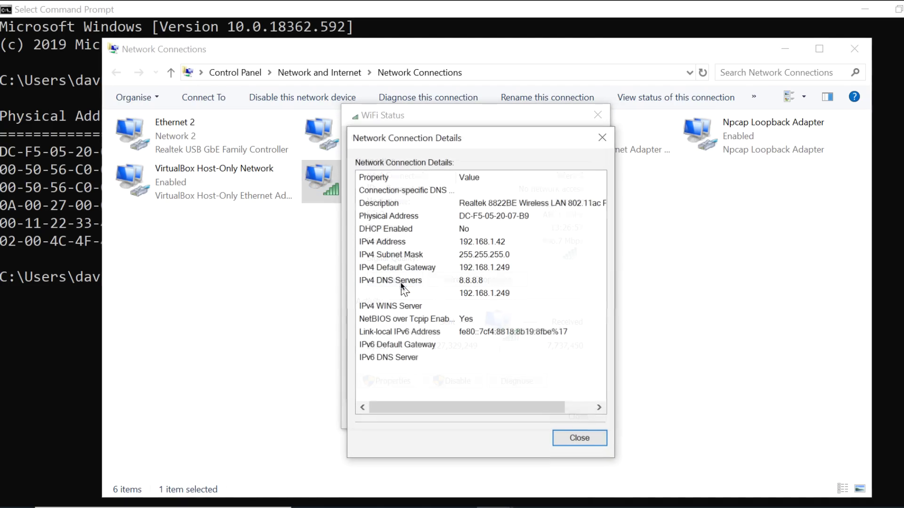
{"action": "left_click", "coordinate": [493, 218]}
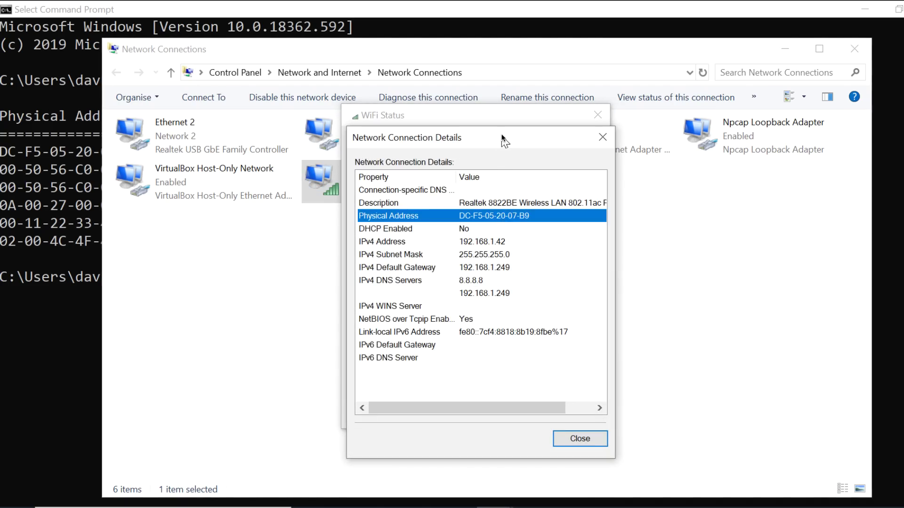
{"action": "left_click_drag", "start_coordinate": [500, 140], "coordinate": [789, 125]}
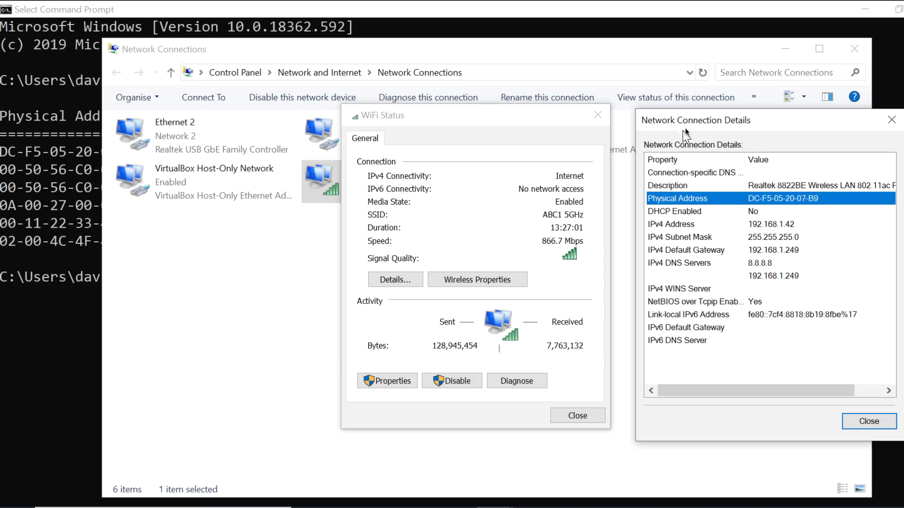
Highlight the WiFi adapter's physical address in the getmac output in Command Prompt and return to the WiFi status for comparison.
{"action": "left_click", "coordinate": [504, 14]}
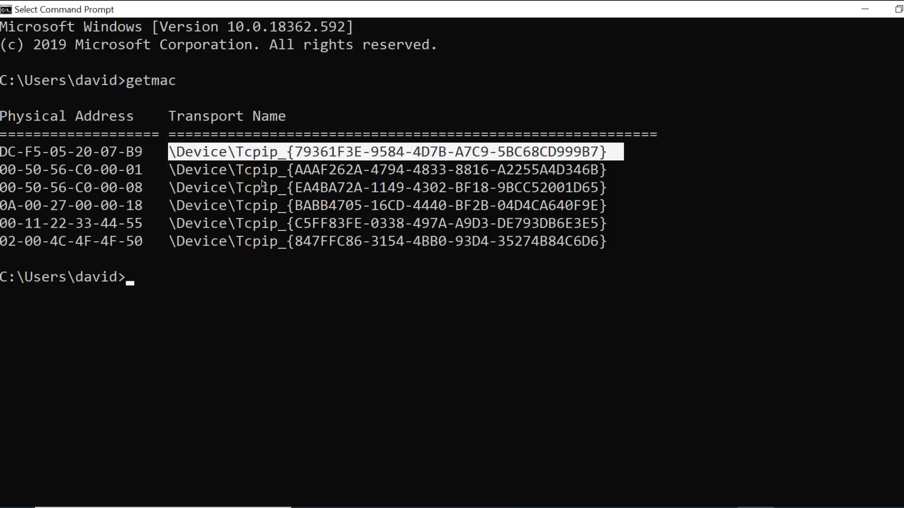
{"action": "left_click", "coordinate": [165, 170]}
{"action": "left_click_drag", "start_coordinate": [104, 156], "coordinate": [142, 157]}
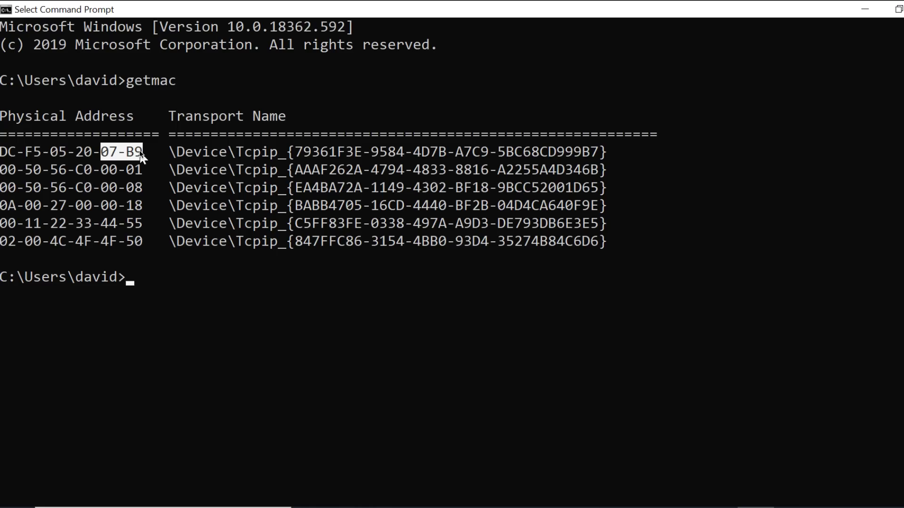
{"action": "left_click_drag", "start_coordinate": [1, 153], "coordinate": [143, 146]}
{"action": "mouse_move", "coordinate": [495, 507]}
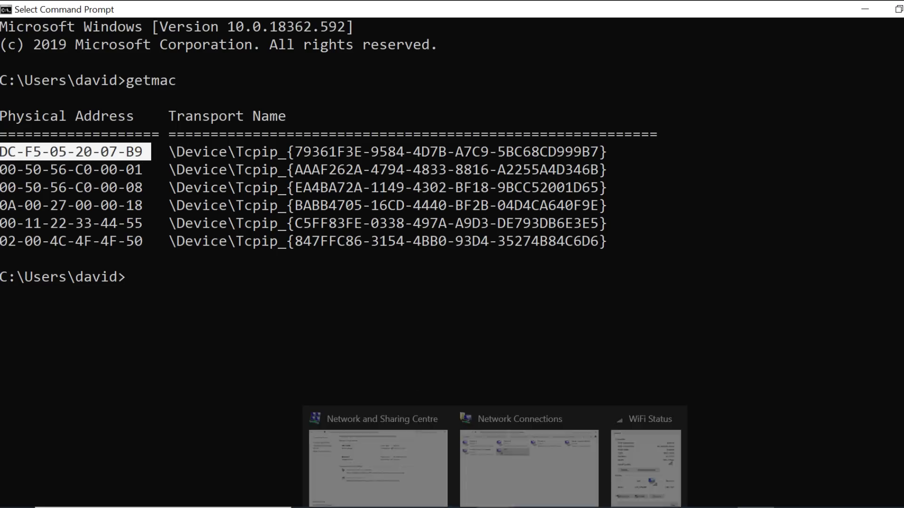
{"action": "left_click", "coordinate": [657, 473]}
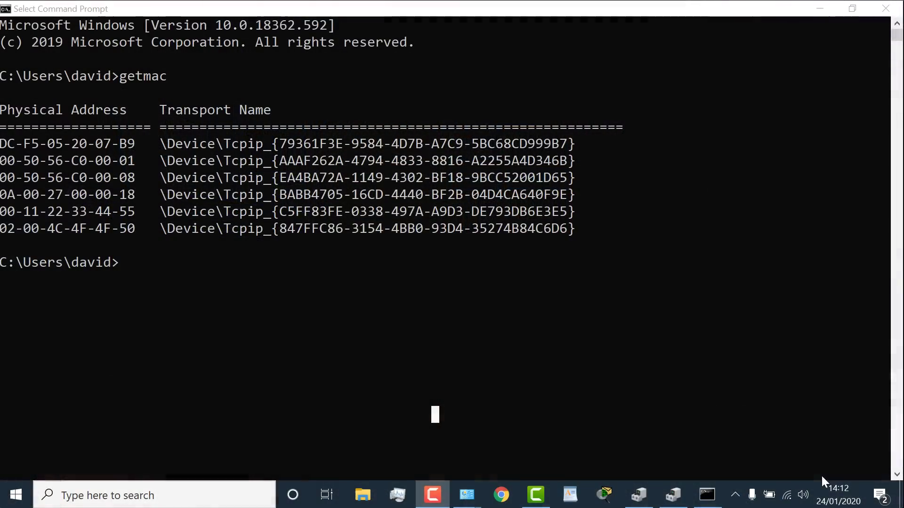
Launch Registry Editor from Windows search and allow it to make changes.
{"action": "left_click", "coordinate": [147, 502]}
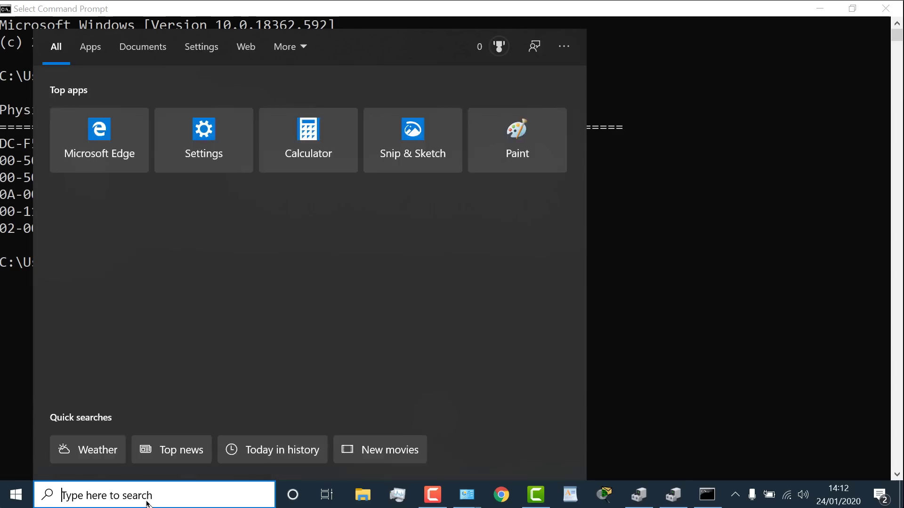
{"action": "type", "text": "re"}
{"action": "left_click", "coordinate": [184, 117]}
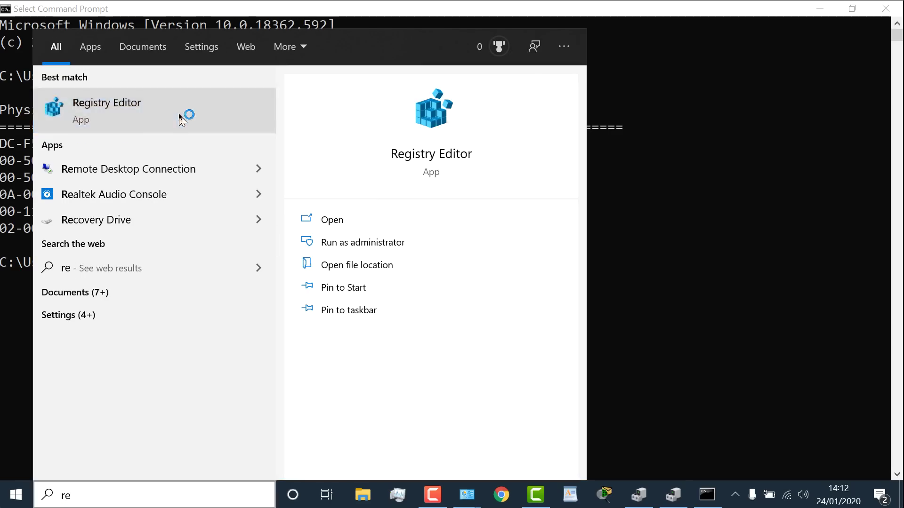
{"action": "left_click", "coordinate": [395, 341]}
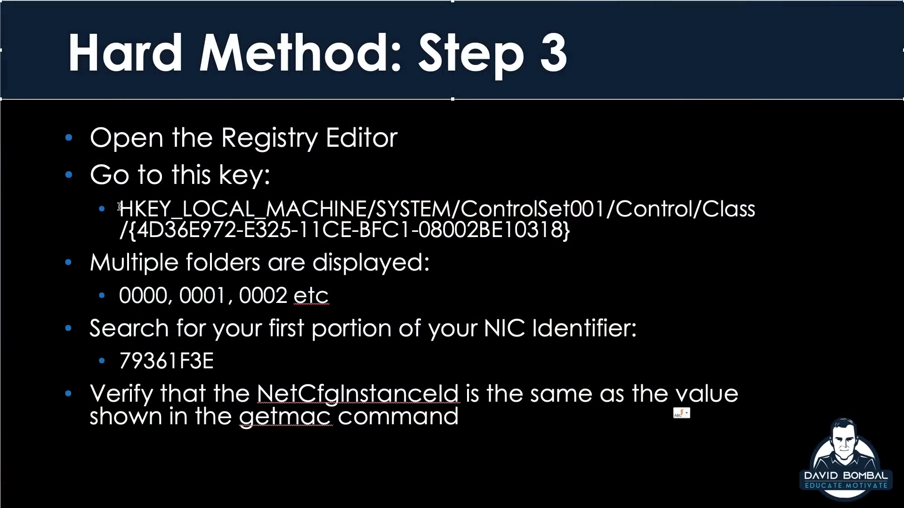
{"action": "left_click_drag", "start_coordinate": [119, 207], "coordinate": [773, 209]}
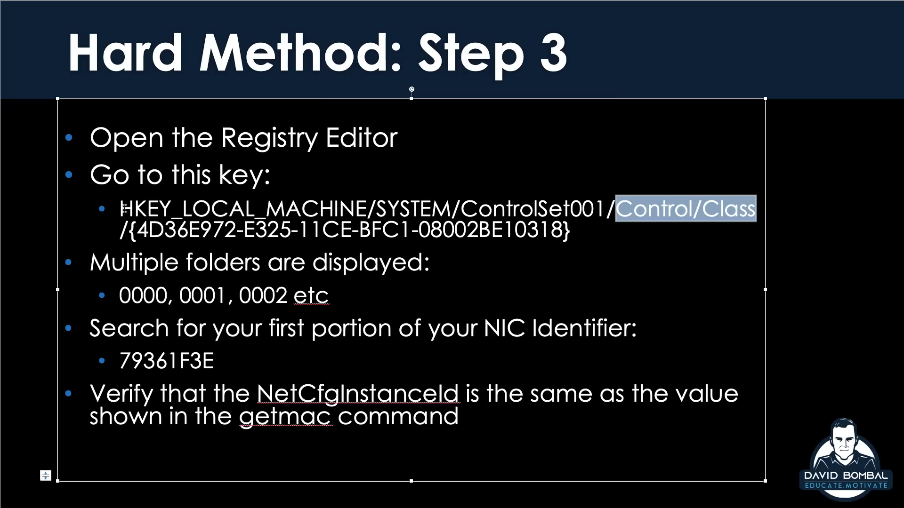
{"action": "left_click_drag", "start_coordinate": [124, 209], "coordinate": [566, 210]}
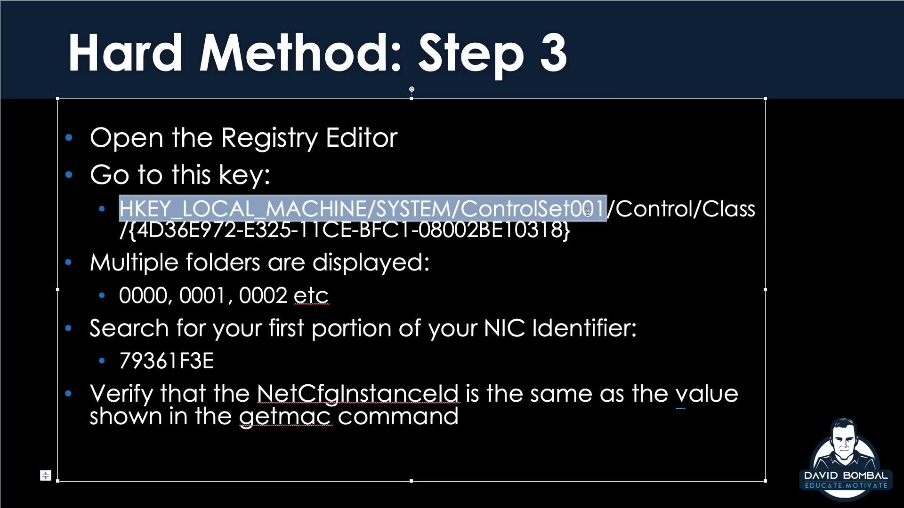
In Registry Editor, navigate to HKEY_LOCAL_MACHINE\SYSTEM\ControlSet001\Control\Class and widen the key tree to show the full key names.
{"action": "key", "text": "super+Tab"}
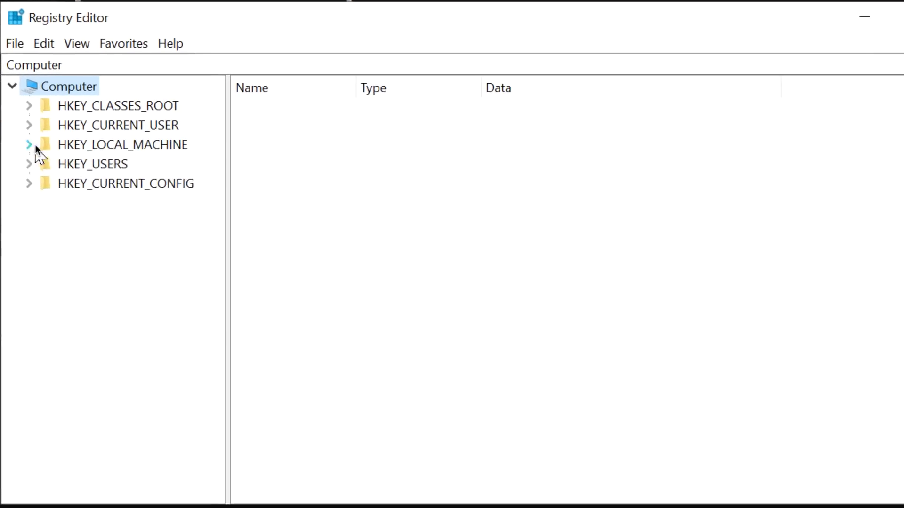
{"action": "left_click", "coordinate": [114, 129]}
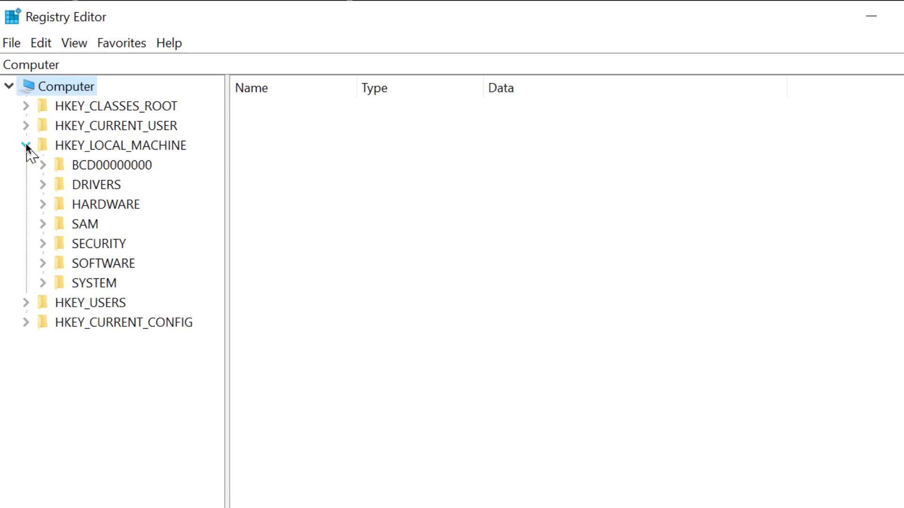
{"action": "left_click", "coordinate": [43, 283]}
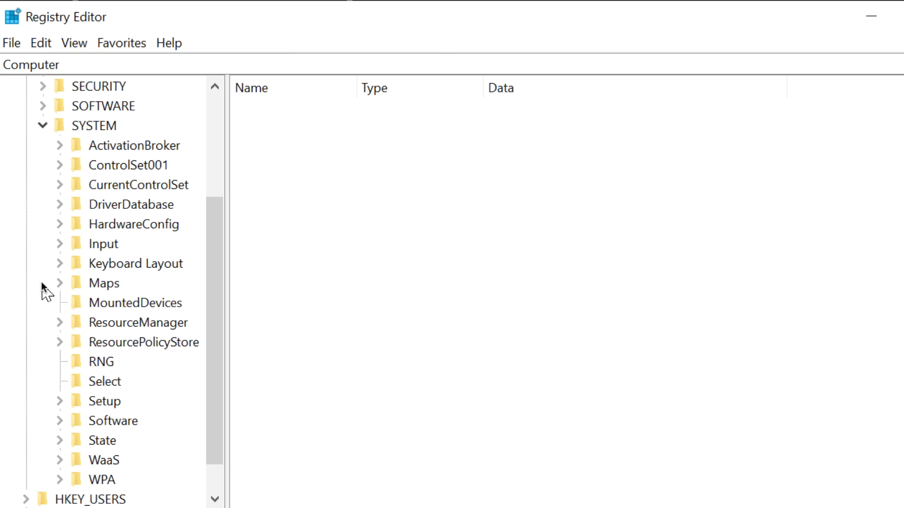
{"action": "left_click", "coordinate": [59, 165]}
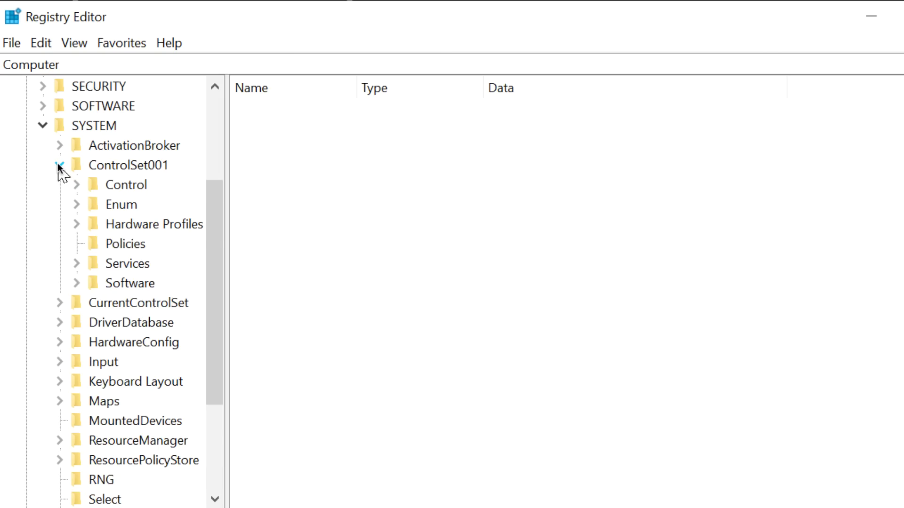
{"action": "left_click", "coordinate": [76, 184]}
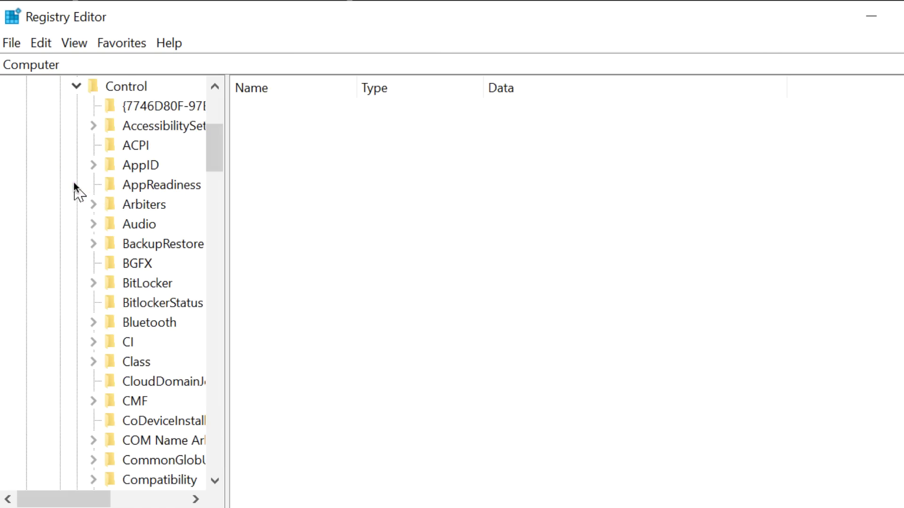
{"action": "left_click_drag", "start_coordinate": [225, 196], "coordinate": [301, 196]}
{"action": "left_click", "coordinate": [95, 362]}
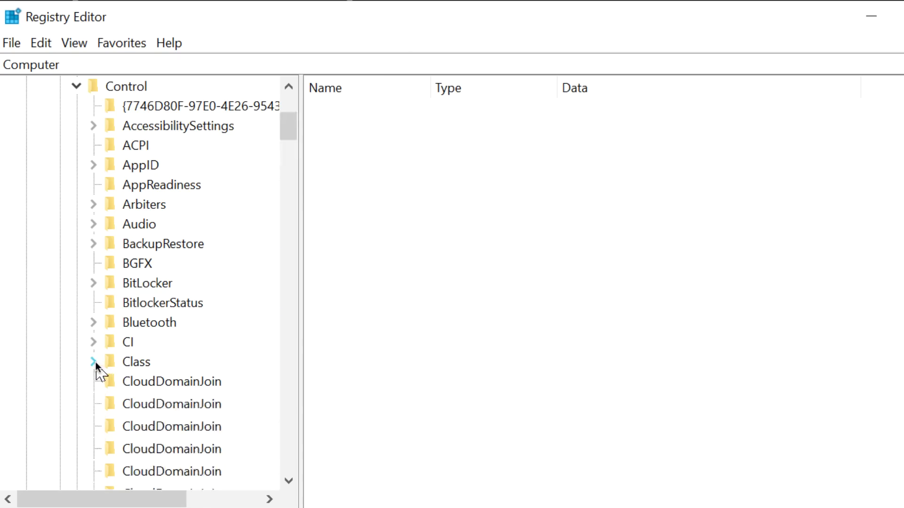
{"action": "left_click_drag", "start_coordinate": [303, 196], "coordinate": [453, 195]}
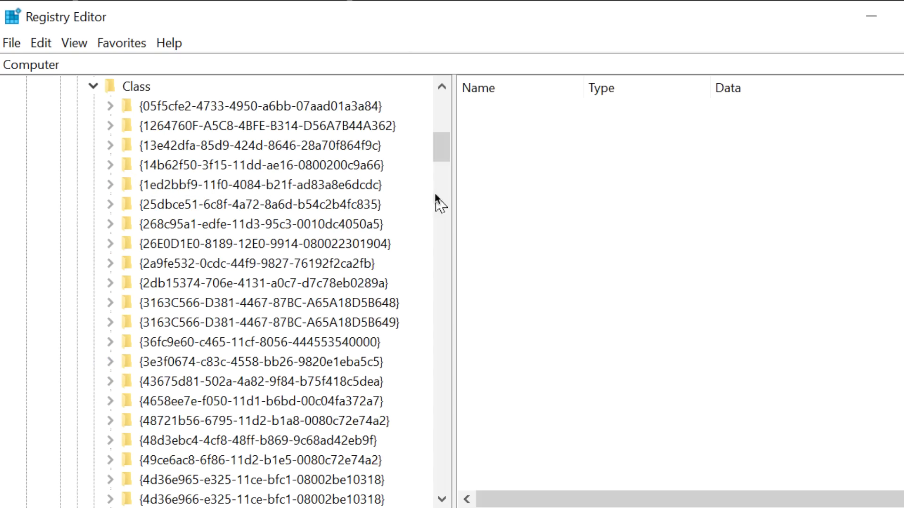
{"action": "left_click", "coordinate": [128, 86]}
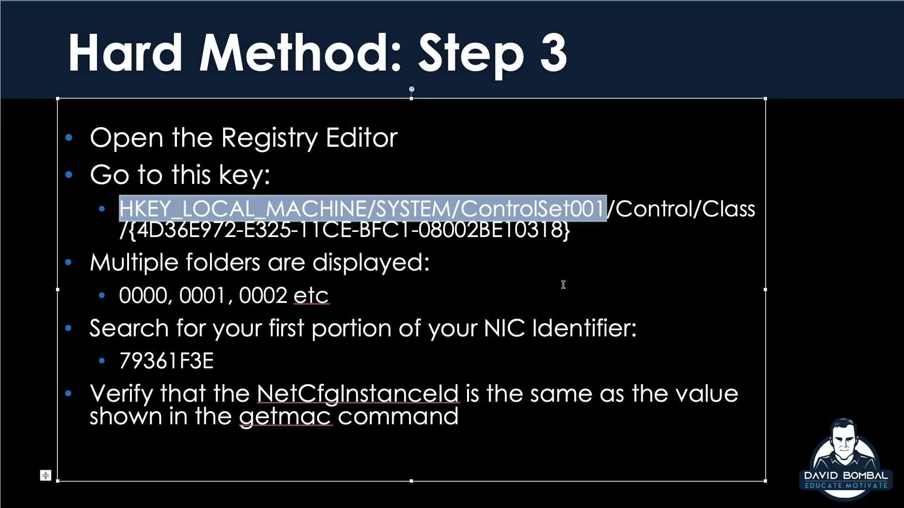
On the Hard Method: Step 3 slide, highlight the registry path and the first portion of the class key, 4D36E972.
{"action": "left_click", "coordinate": [367, 243]}
{"action": "left_click_drag", "start_coordinate": [125, 206], "coordinate": [764, 211]}
{"action": "left_click", "coordinate": [145, 226]}
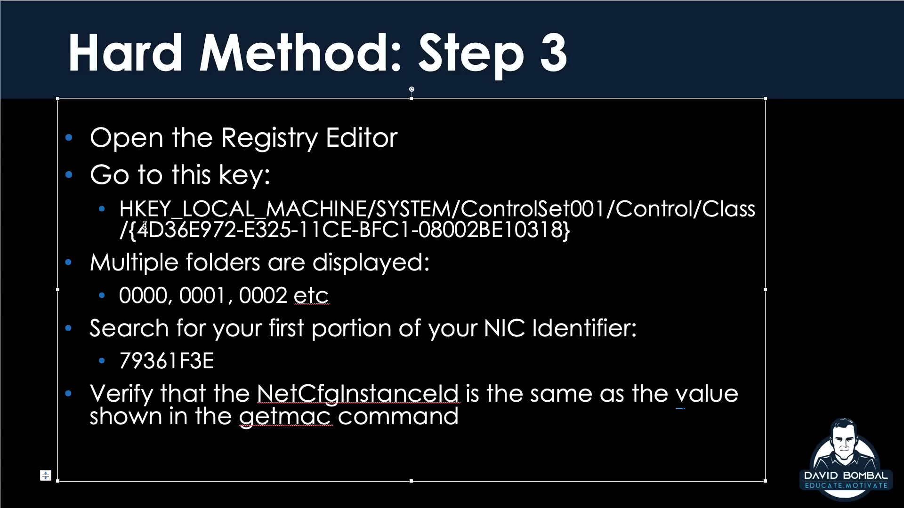
{"action": "left_click_drag", "start_coordinate": [139, 226], "coordinate": [234, 224]}
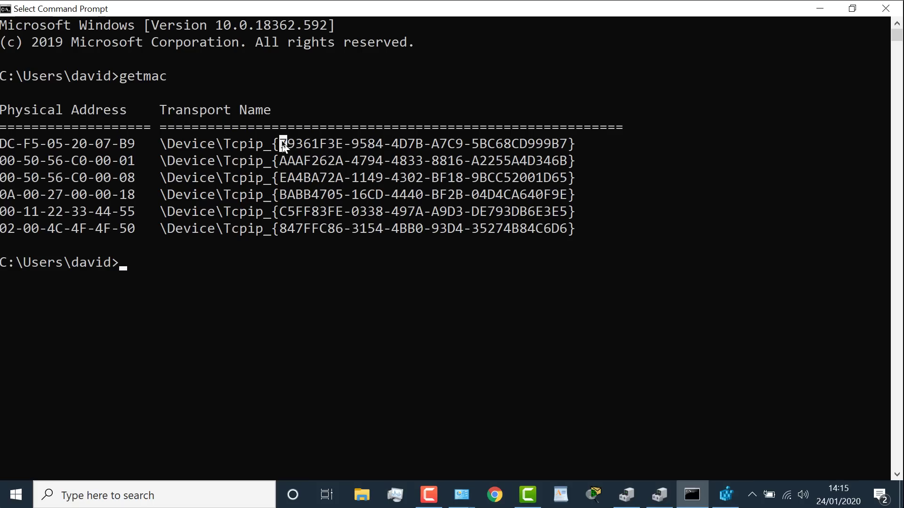
Highlight 79361F3E in the getmac output in Command Prompt and search the Class key in Registry Editor for it.
{"action": "left_click_drag", "start_coordinate": [283, 144], "coordinate": [344, 146]}
{"action": "right_click", "coordinate": [343, 164]}
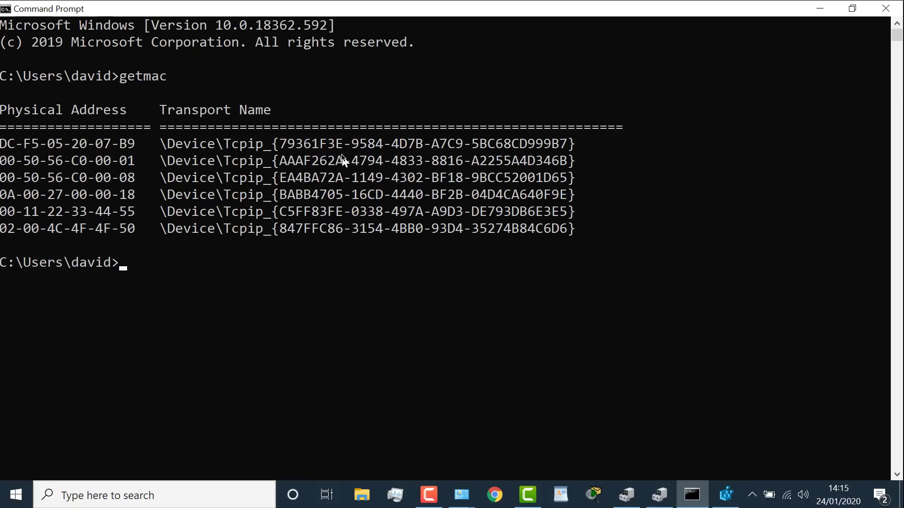
{"action": "left_click", "coordinate": [718, 497]}
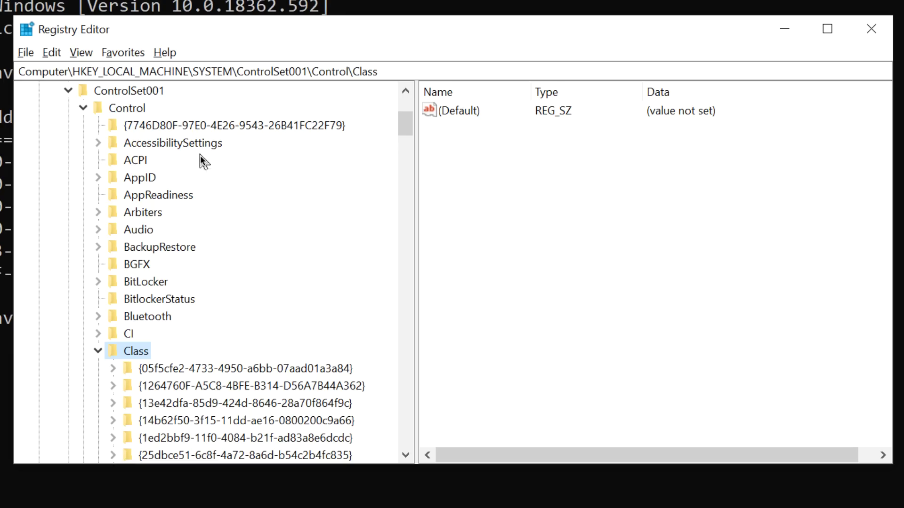
{"action": "right_click", "coordinate": [132, 356]}
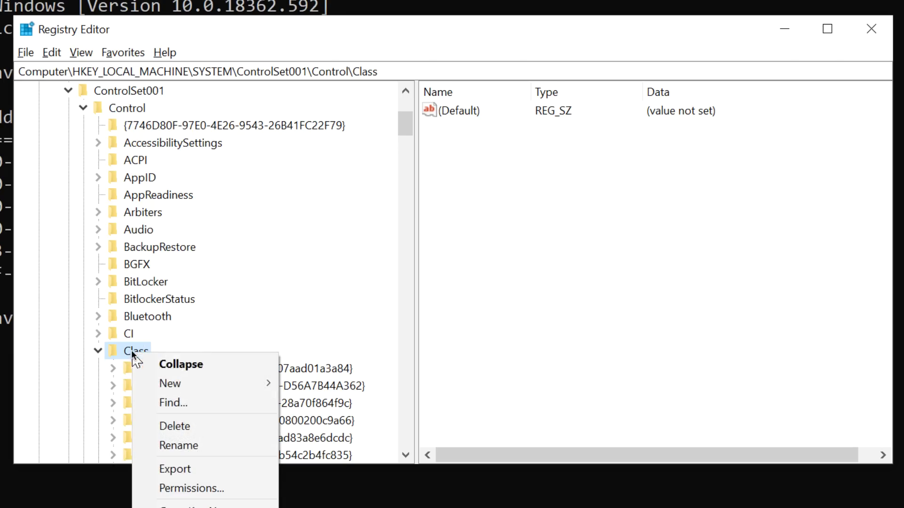
{"action": "left_click", "coordinate": [180, 404]}
{"action": "key", "text": "BackSpace"}
{"action": "type", "text": "79361F3E"}
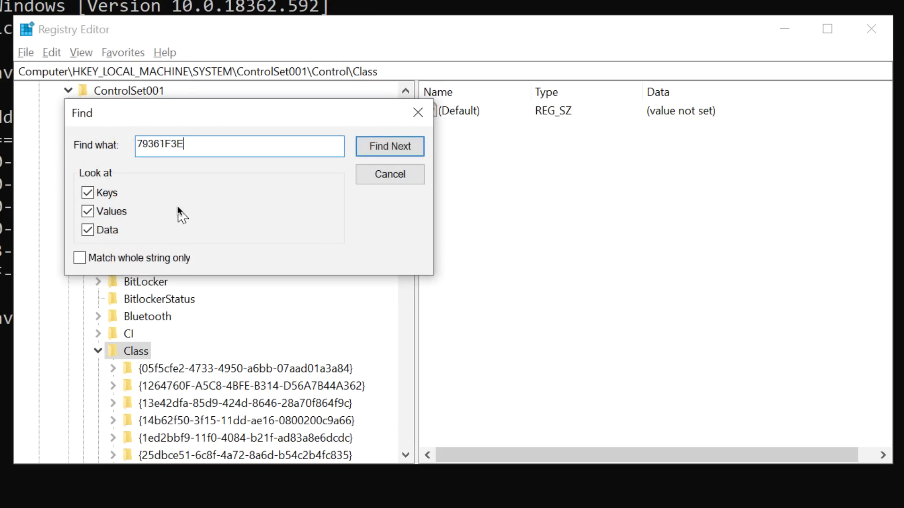
{"action": "left_click", "coordinate": [396, 146]}
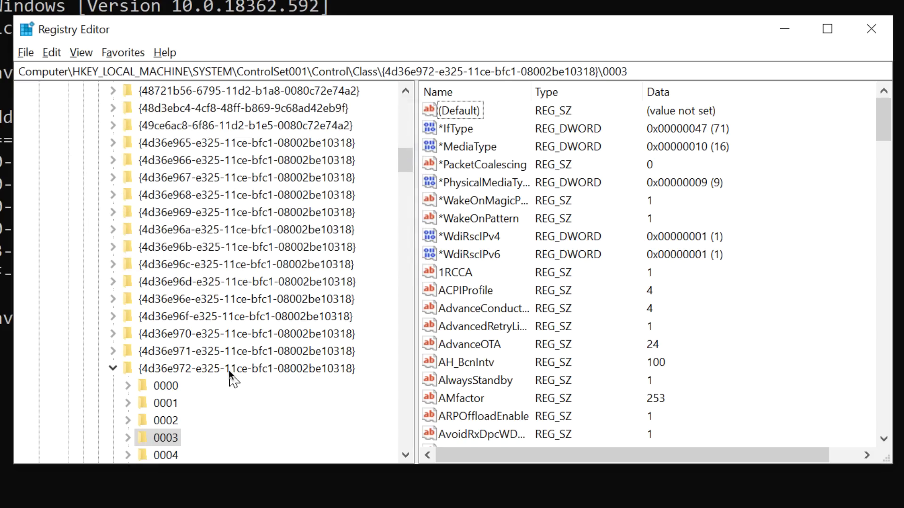
Select the {4d36e972-e325-11ce-bfc1-08002be10318} key, compare it with the identifier on the slide, and select its subkey 0003.
{"action": "scroll", "coordinate": [230, 372], "scroll_direction": "down", "scroll_amount": 3}
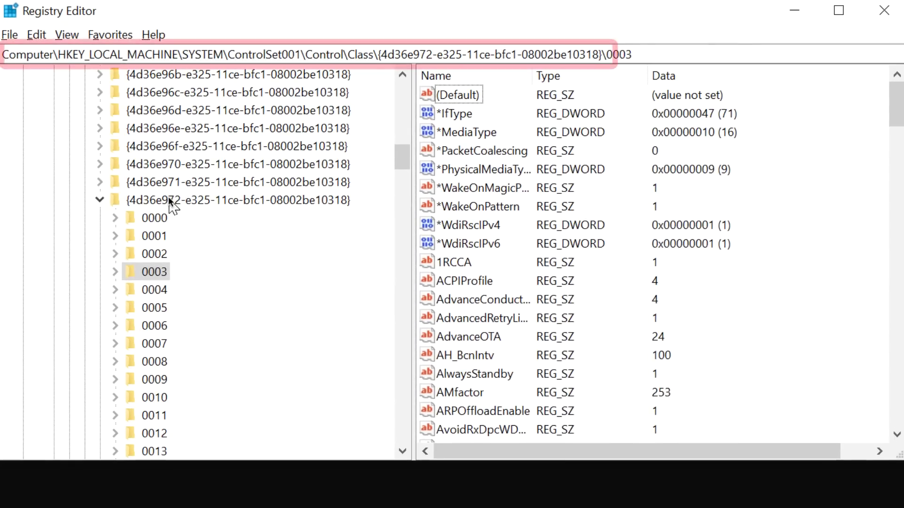
{"action": "left_click", "coordinate": [169, 199]}
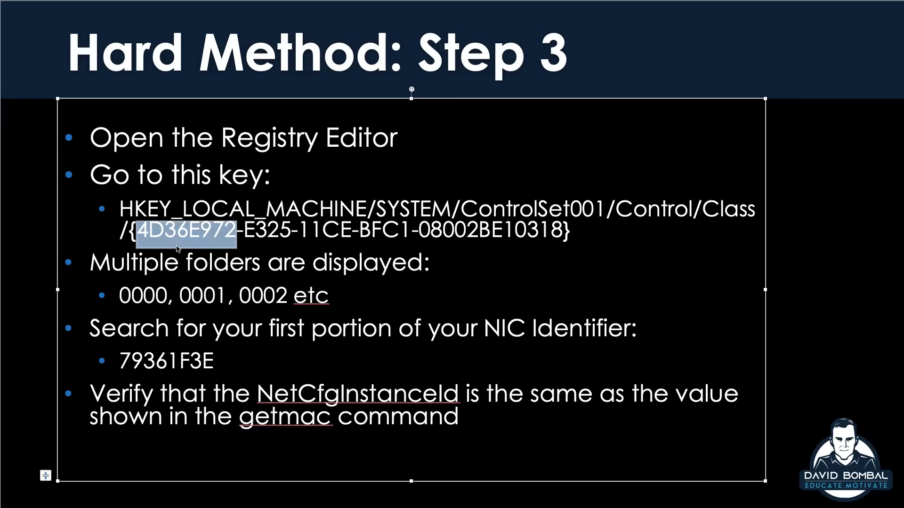
{"action": "left_click", "coordinate": [178, 249]}
{"action": "left_click_drag", "start_coordinate": [136, 230], "coordinate": [571, 226]}
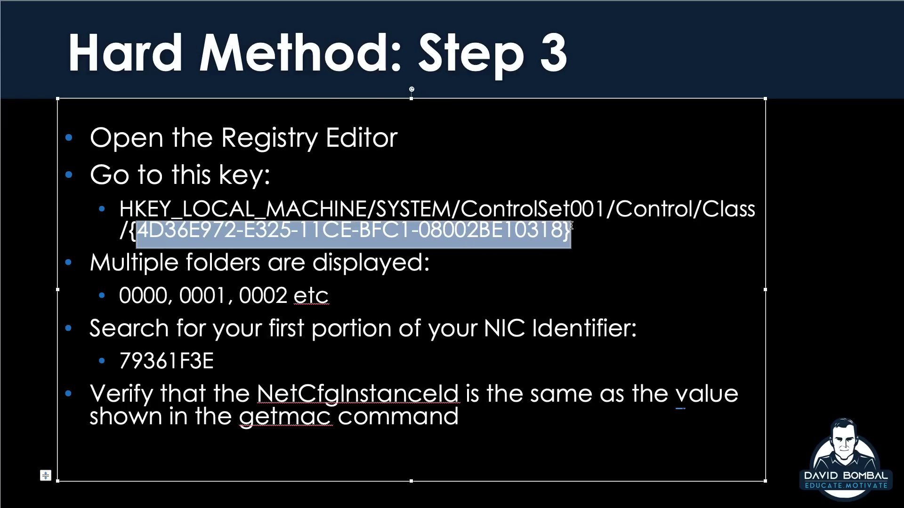
{"action": "left_click", "coordinate": [528, 228]}
{"action": "left_click_drag", "start_coordinate": [136, 231], "coordinate": [580, 228]}
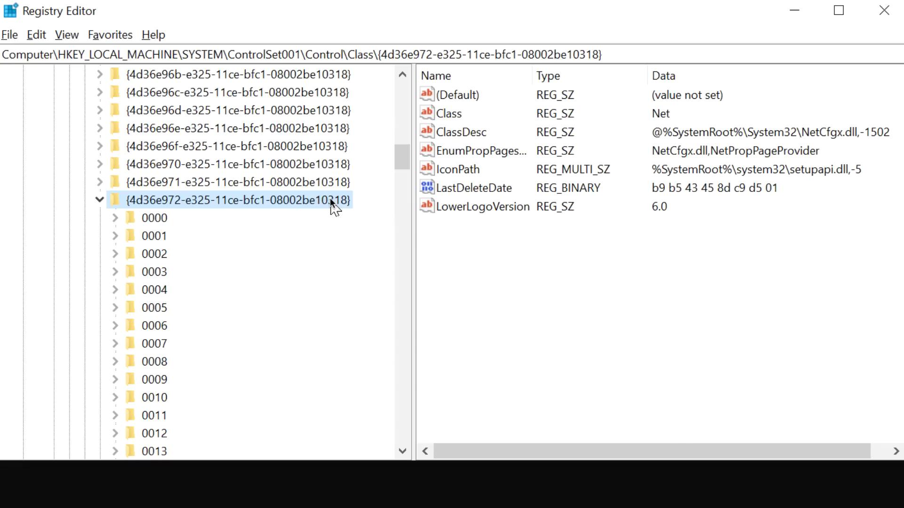
{"action": "left_click", "coordinate": [148, 272]}
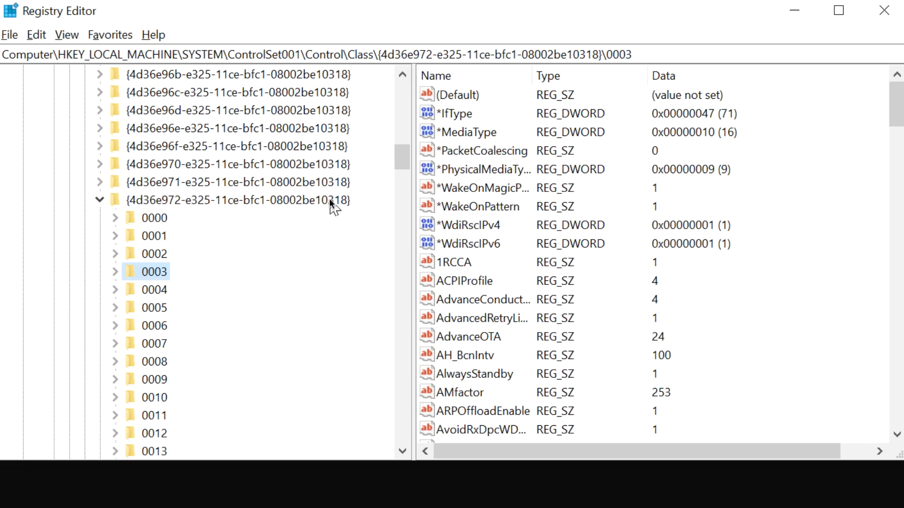
Repeat the search from the Class key for 79361F3E, highlighting that identifier in the getmac output for reference.
{"action": "left_click_drag", "start_coordinate": [403, 149], "coordinate": [400, 108]}
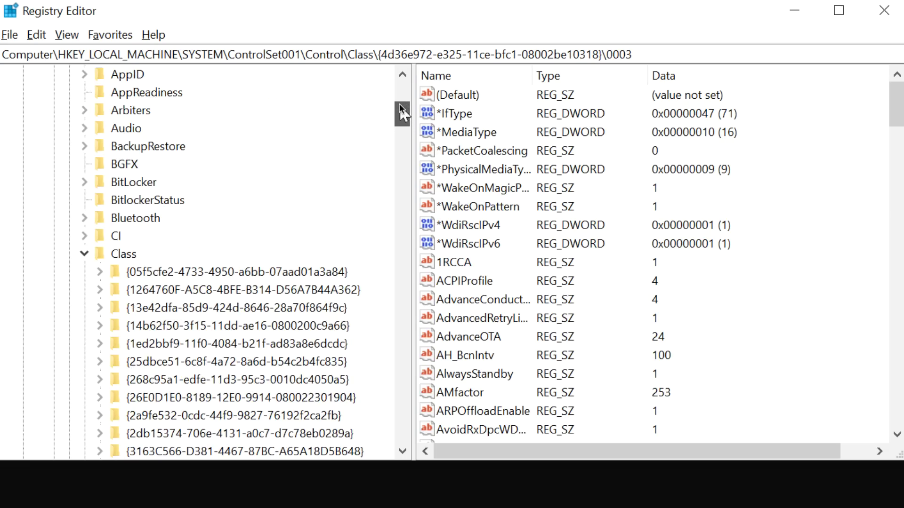
{"action": "left_click", "coordinate": [125, 253]}
{"action": "right_click", "coordinate": [124, 252]}
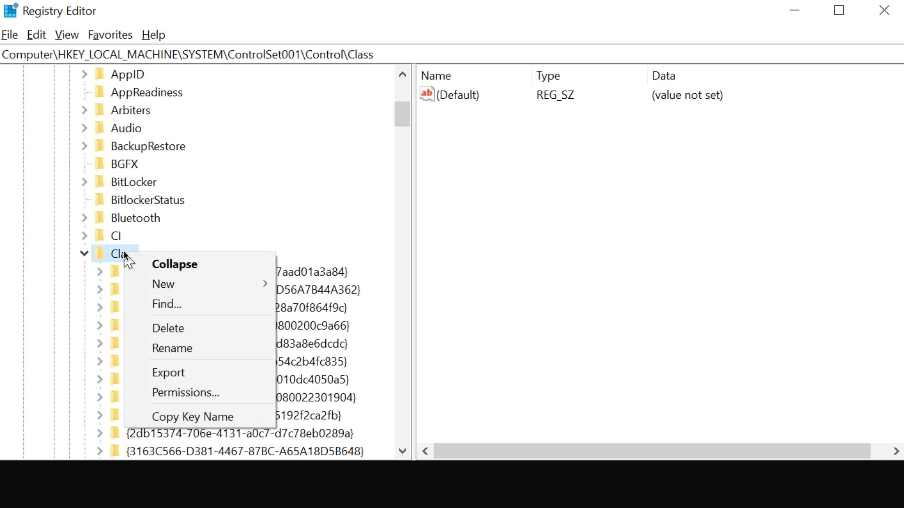
{"action": "left_click", "coordinate": [171, 305]}
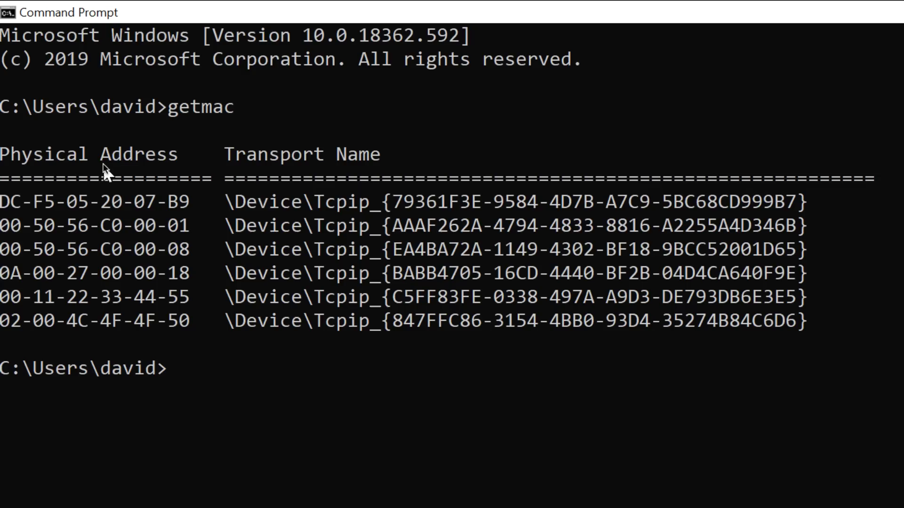
{"action": "left_click", "coordinate": [334, 226]}
{"action": "left_click_drag", "start_coordinate": [395, 201], "coordinate": [473, 196]}
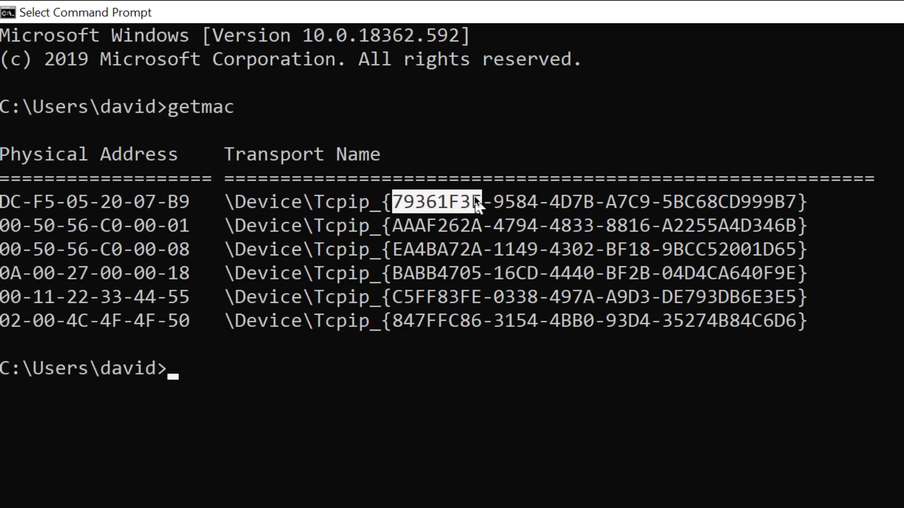
{"action": "left_click_drag", "start_coordinate": [253, 108], "coordinate": [180, 106]}
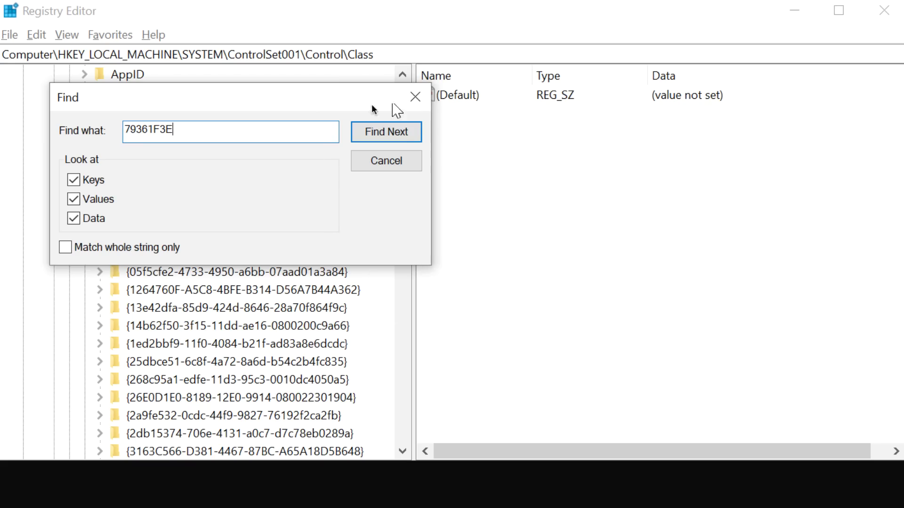
{"action": "left_click", "coordinate": [394, 131]}
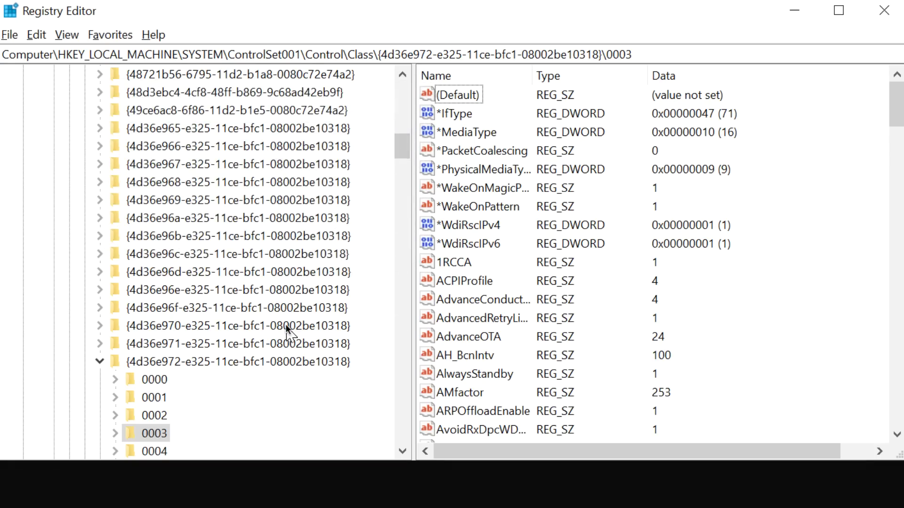
Select subkey 0003 and highlight the key path and the numbered folders 0000, 0001, 0002 on the slide.
{"action": "scroll", "coordinate": [287, 325], "scroll_direction": "down", "scroll_amount": 2}
{"action": "left_click", "coordinate": [154, 325]}
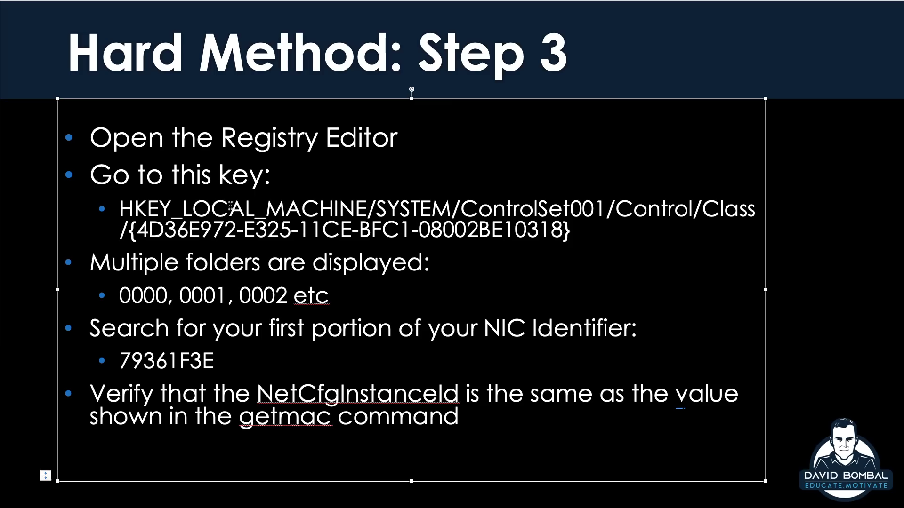
{"action": "left_click_drag", "start_coordinate": [231, 206], "coordinate": [578, 226]}
{"action": "left_click_drag", "start_coordinate": [126, 290], "coordinate": [331, 289]}
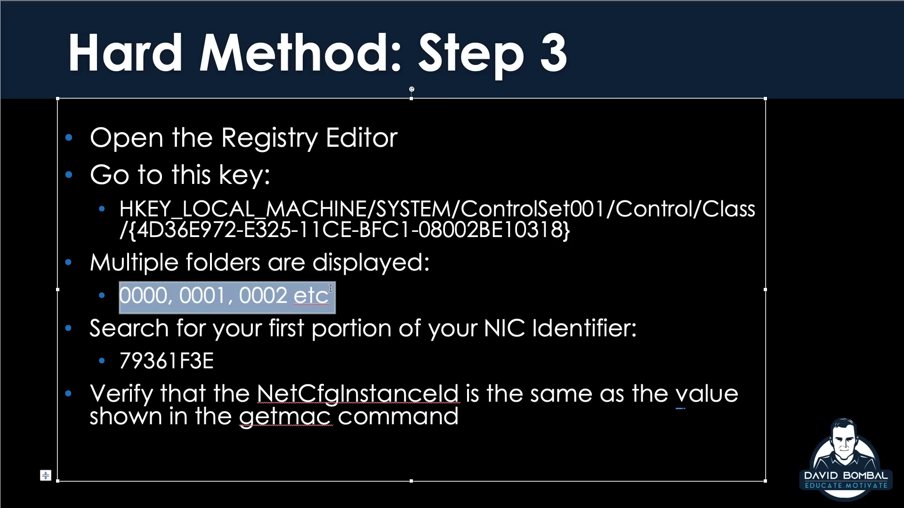
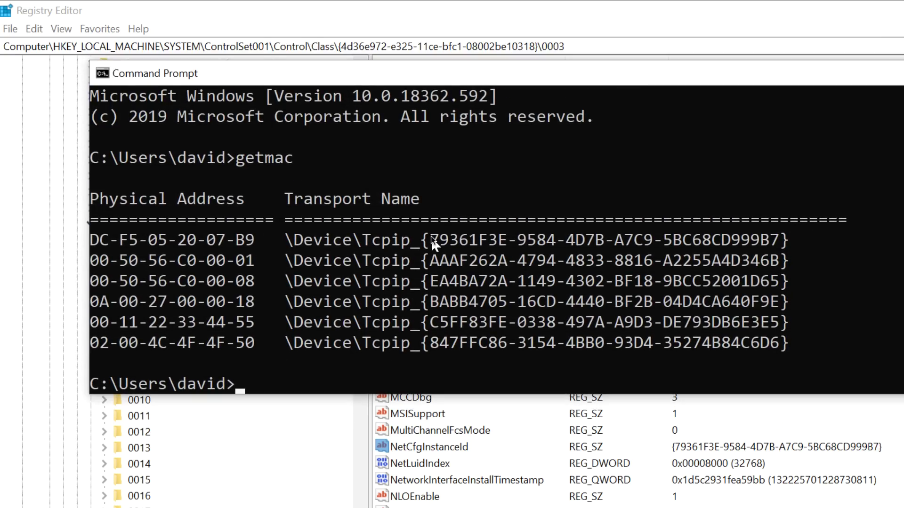
Highlight the WiFi adapter's transport identifier, the getmac command and its physical address in Command Prompt to compare with NetCfgInstanceId.
{"action": "left_click_drag", "start_coordinate": [430, 240], "coordinate": [767, 240]}
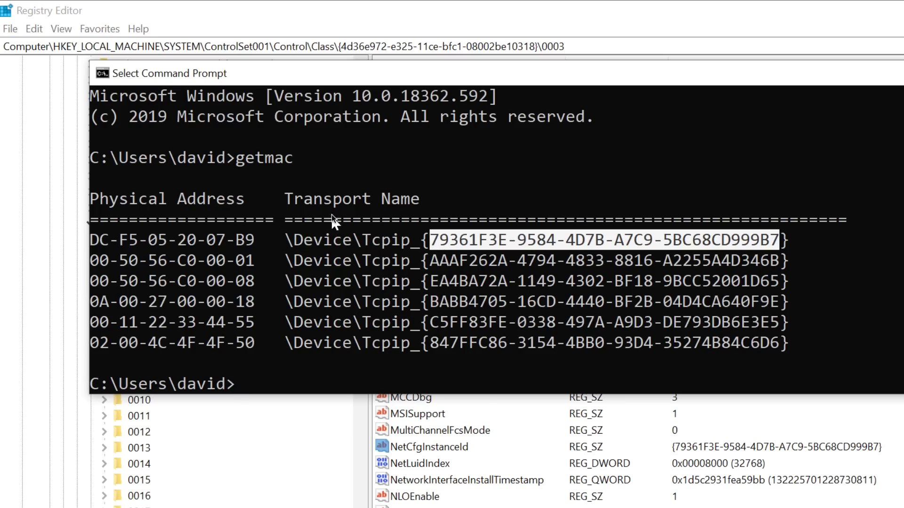
{"action": "double_click", "coordinate": [433, 239]}
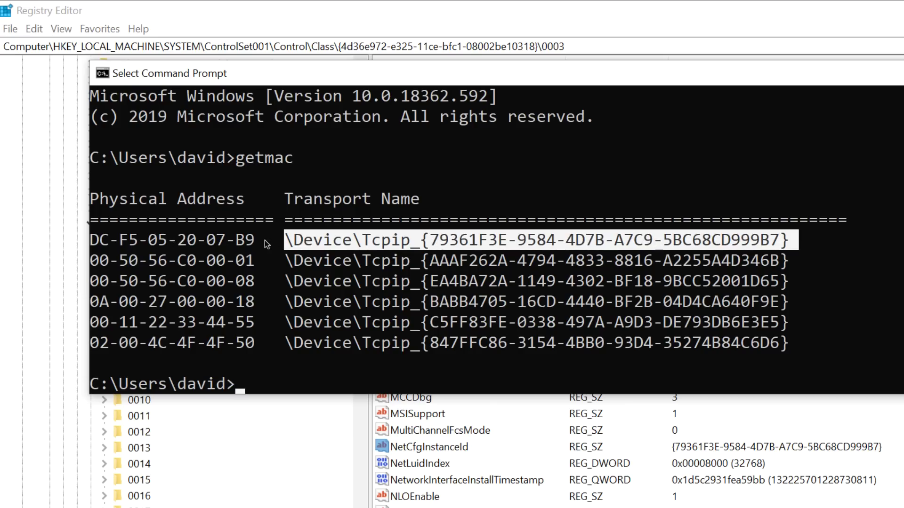
{"action": "double_click", "coordinate": [267, 159]}
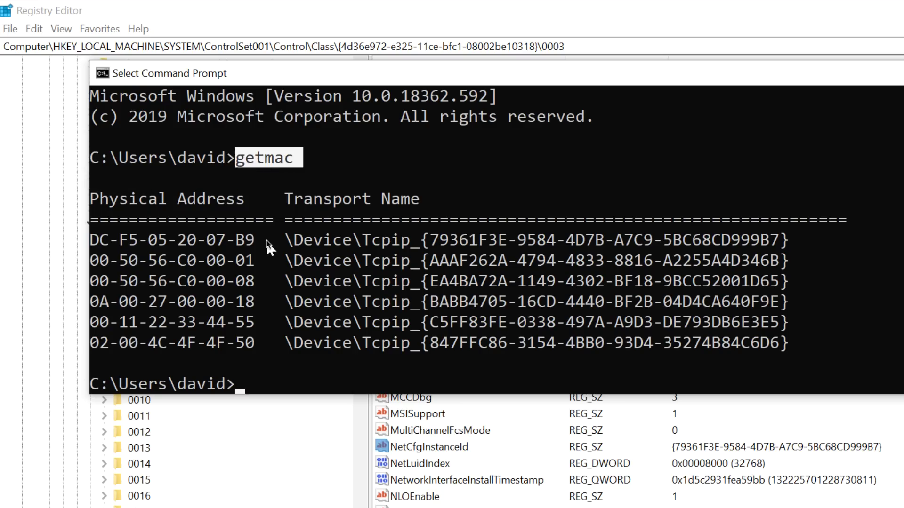
{"action": "left_click_drag", "start_coordinate": [266, 240], "coordinate": [69, 235]}
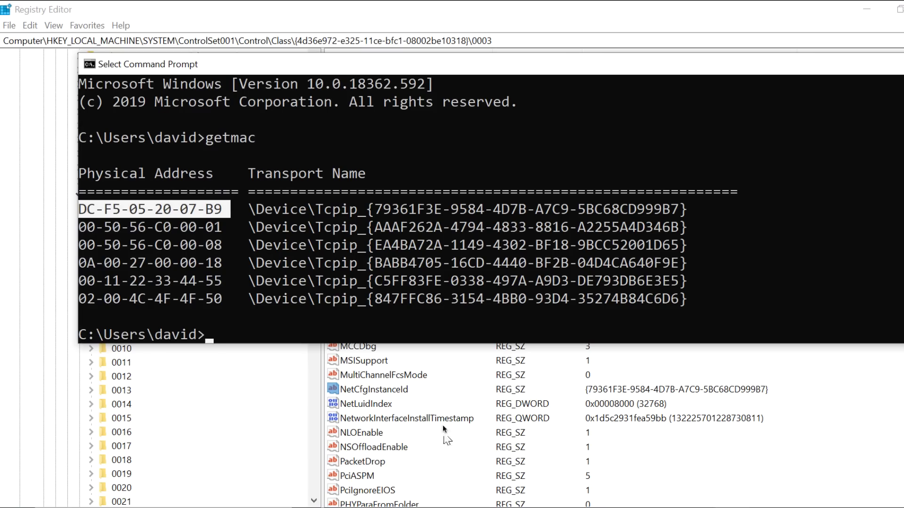
Return to Registry Editor and create a string value in subkey 0003 named NetworkAddress, highlighting that name on the slide for reference.
{"action": "left_click", "coordinate": [706, 355]}
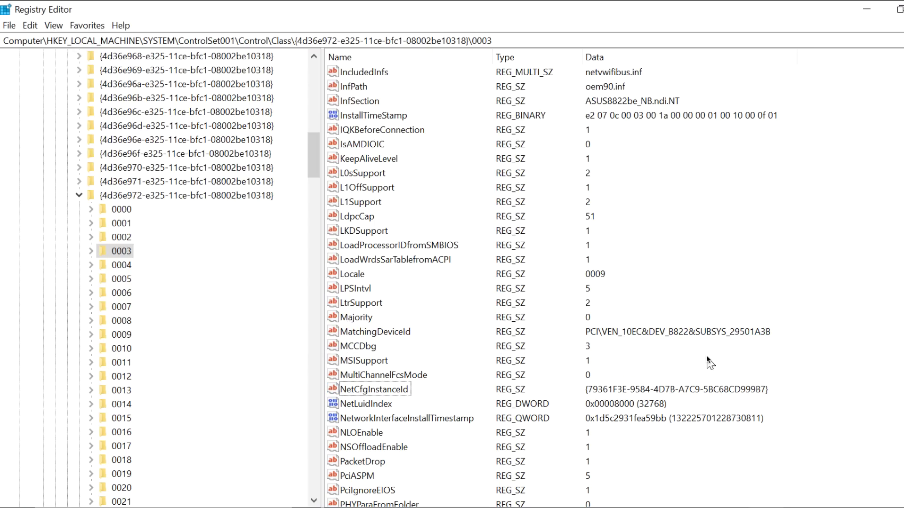
{"action": "right_click", "coordinate": [787, 187]}
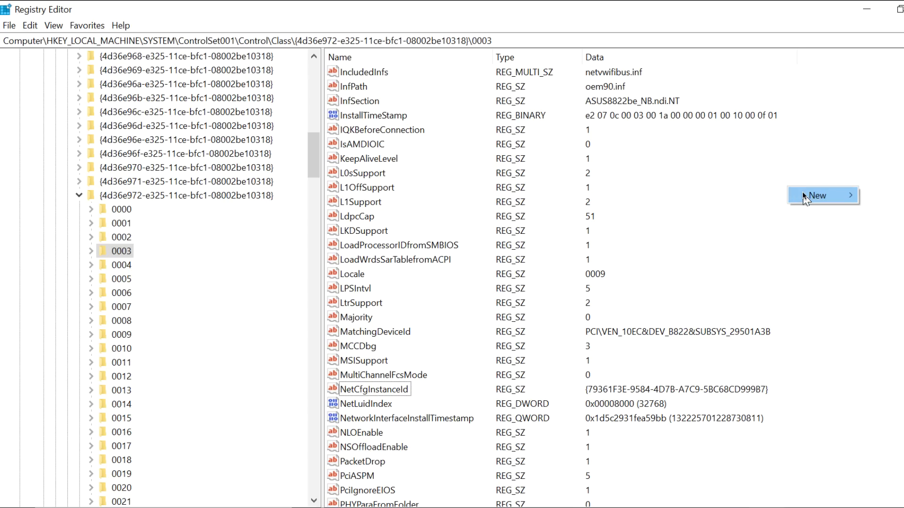
{"action": "mouse_move", "coordinate": [803, 194]}
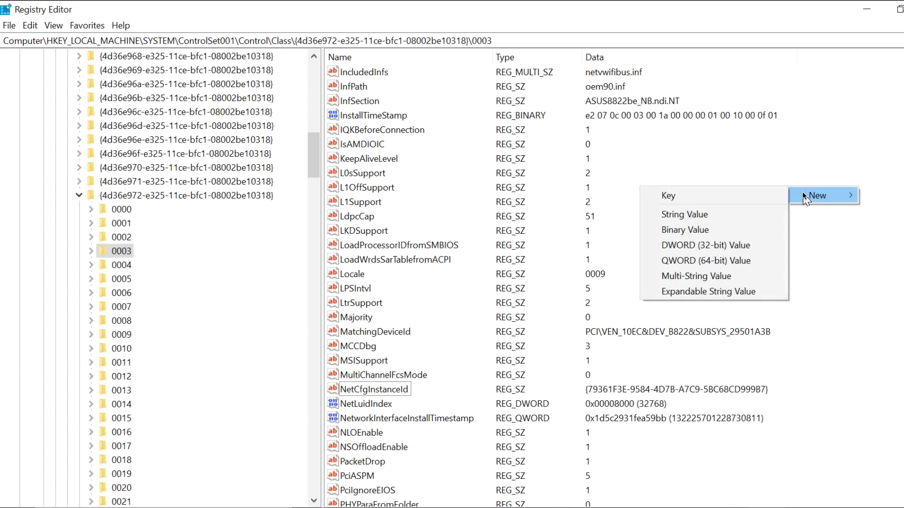
{"action": "left_click", "coordinate": [722, 214]}
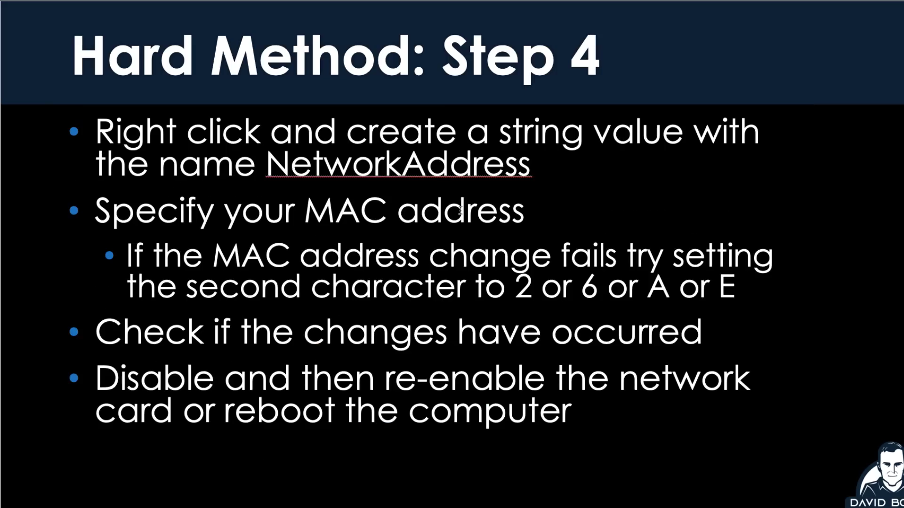
{"action": "left_click_drag", "start_coordinate": [267, 162], "coordinate": [576, 163]}
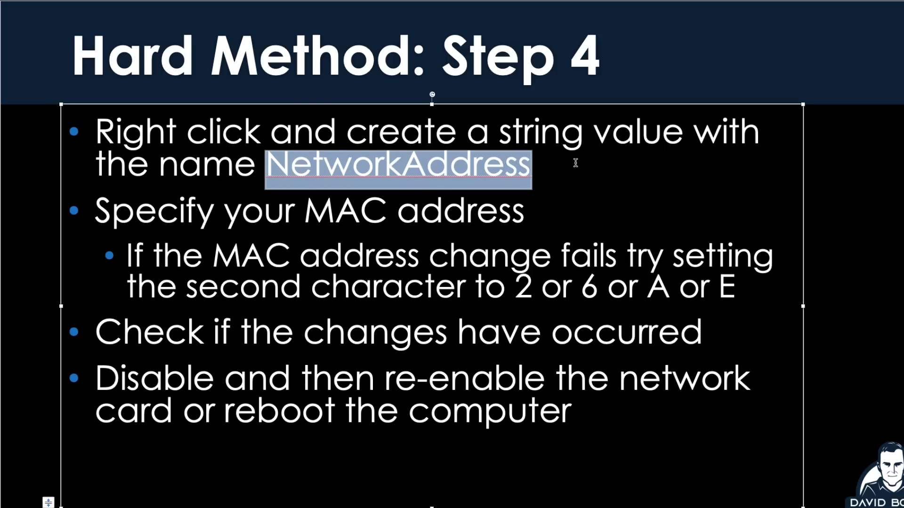
{"action": "right_click", "coordinate": [512, 176]}
{"action": "type", "text": "NetworkAddress"}
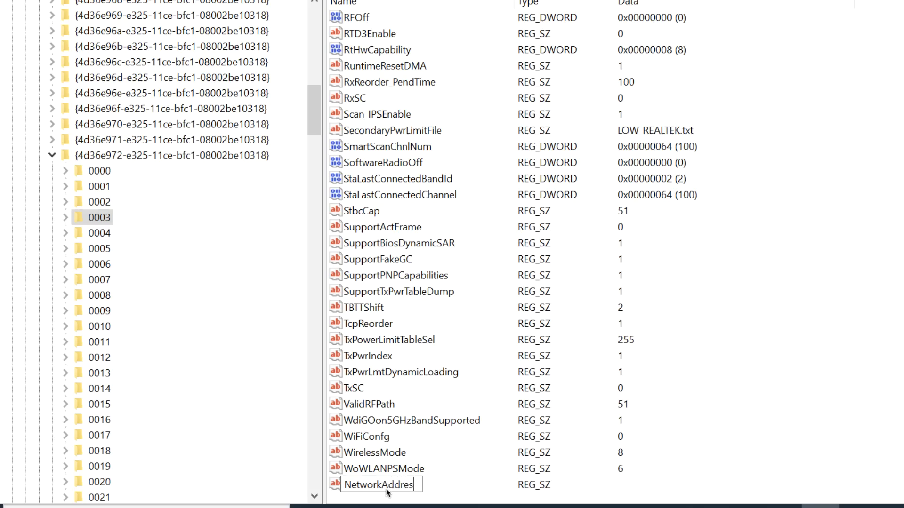
{"action": "key", "text": "Return"}
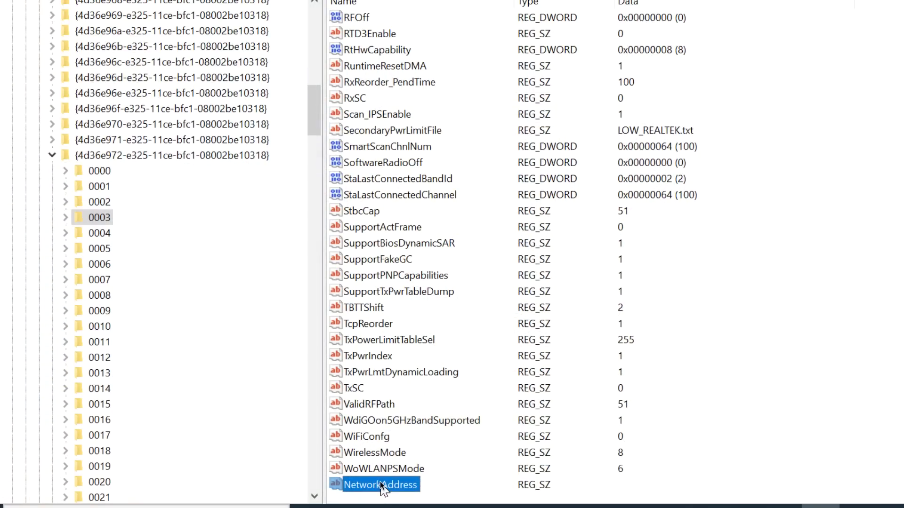
{"action": "right_click", "coordinate": [380, 482]}
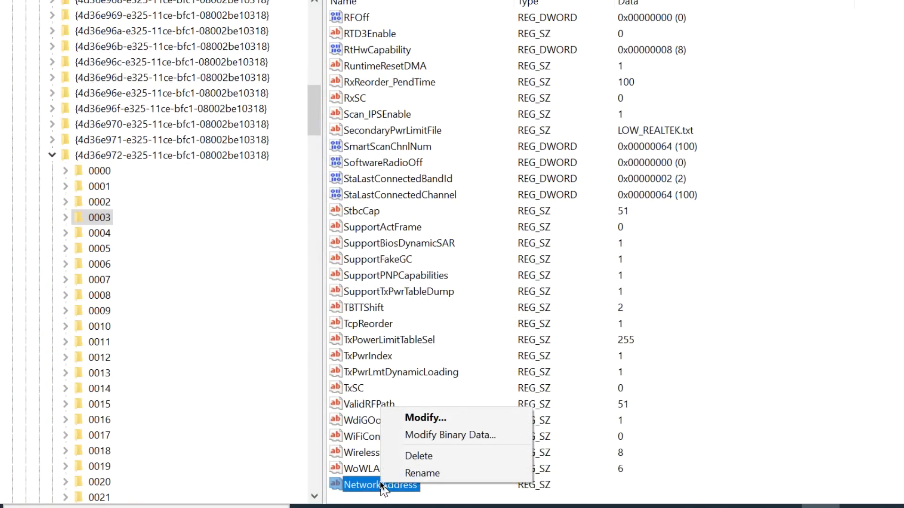
{"action": "left_click", "coordinate": [423, 417]}
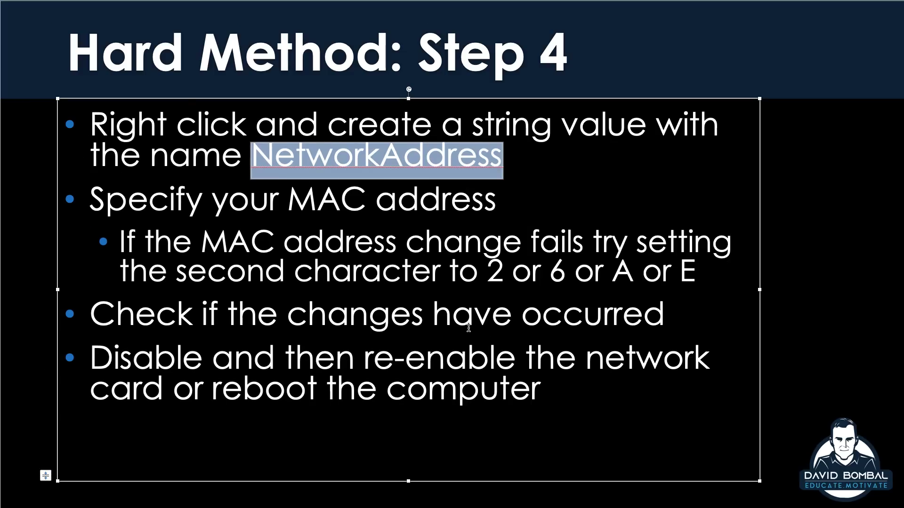
{"action": "left_click", "coordinate": [469, 328]}
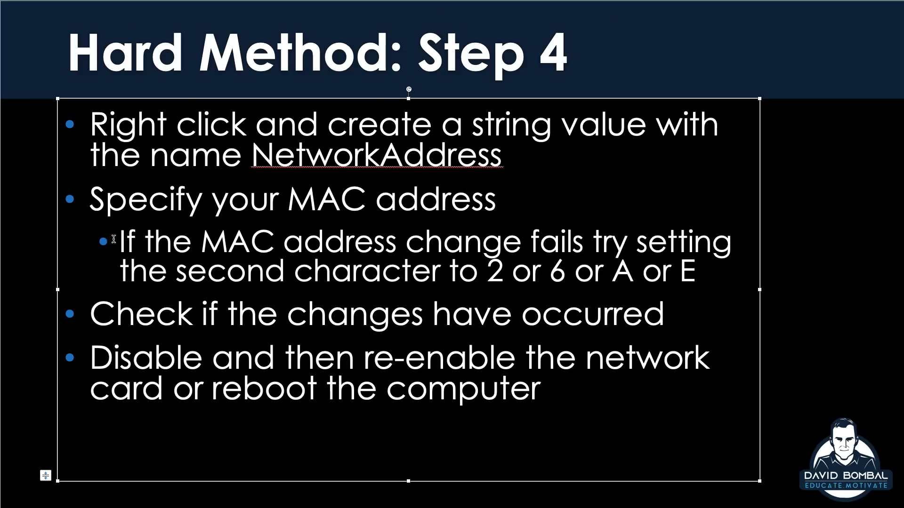
{"action": "left_click_drag", "start_coordinate": [485, 271], "coordinate": [697, 272]}
{"action": "left_click", "coordinate": [395, 257]}
{"action": "left_click_drag", "start_coordinate": [488, 271], "coordinate": [704, 272]}
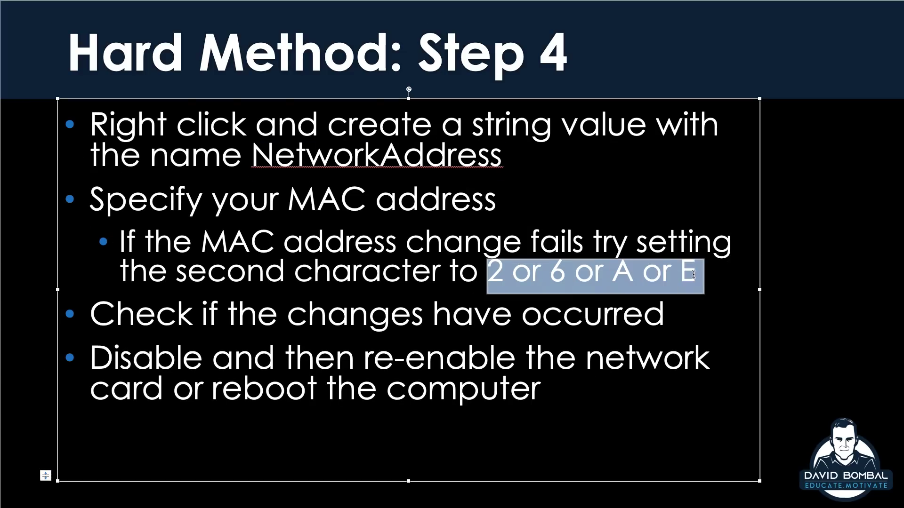
{"action": "left_click_drag", "start_coordinate": [177, 273], "coordinate": [454, 273]}
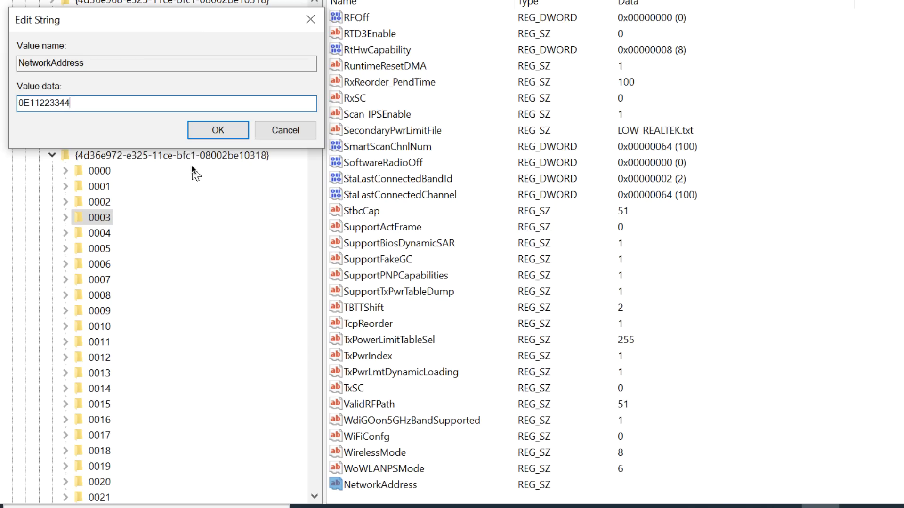
{"action": "type", "text": "55"}
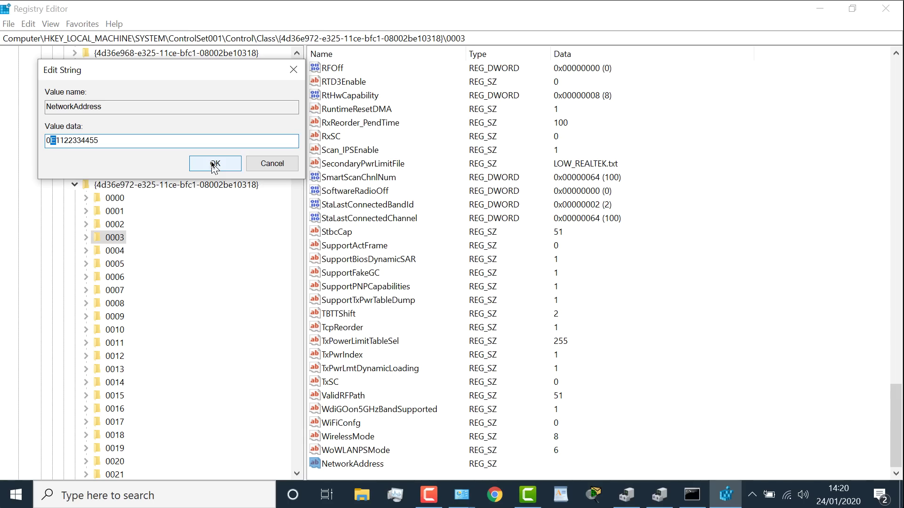
{"action": "left_click", "coordinate": [218, 162]}
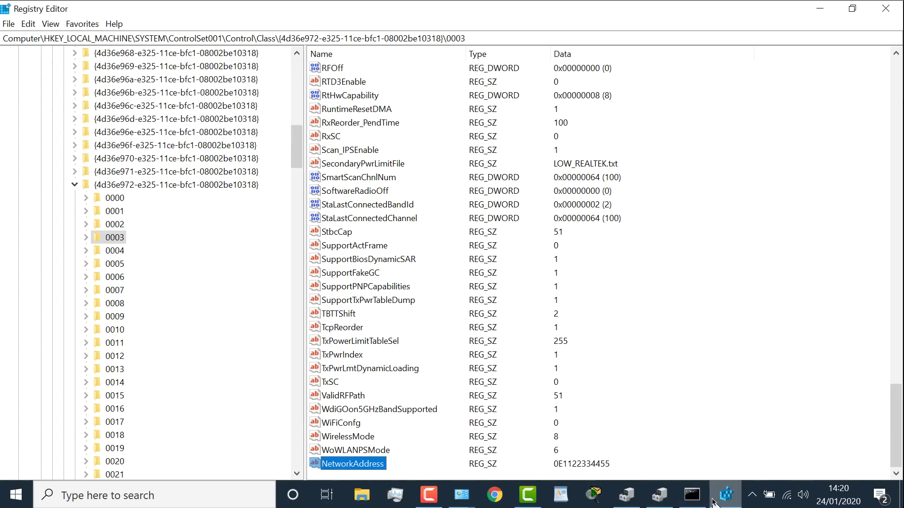
Switch to Network Connections, close the old WiFi connection details, and disable and re-enable the WiFi adapter.
{"action": "left_click", "coordinate": [819, 8]}
{"action": "left_click", "coordinate": [513, 398]}
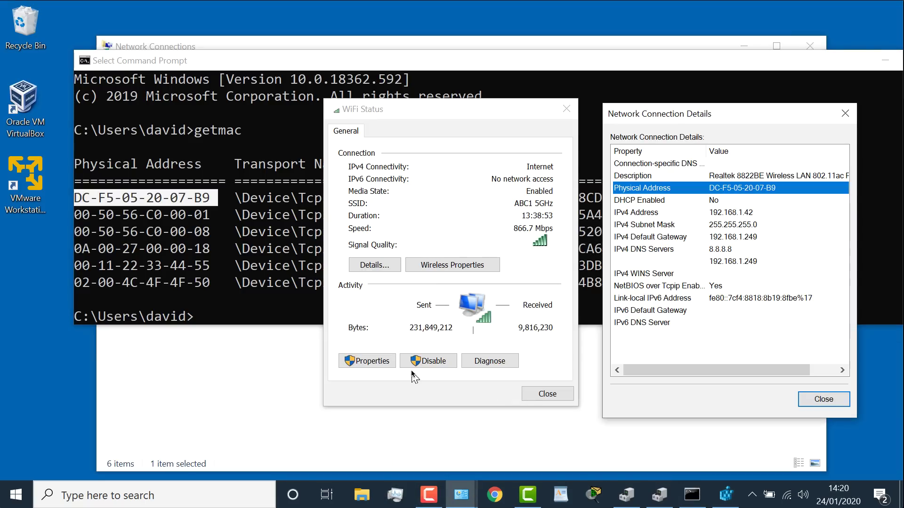
{"action": "left_click", "coordinate": [269, 398]}
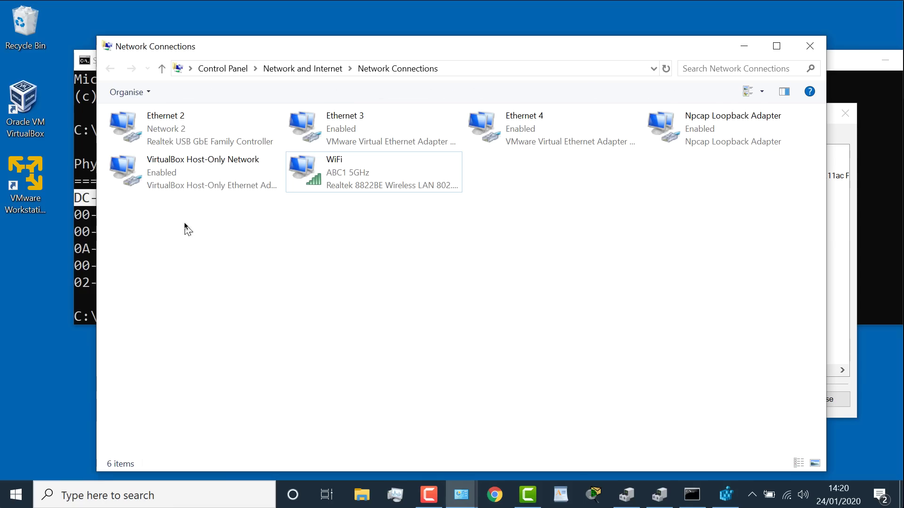
{"action": "left_click", "coordinate": [368, 175]}
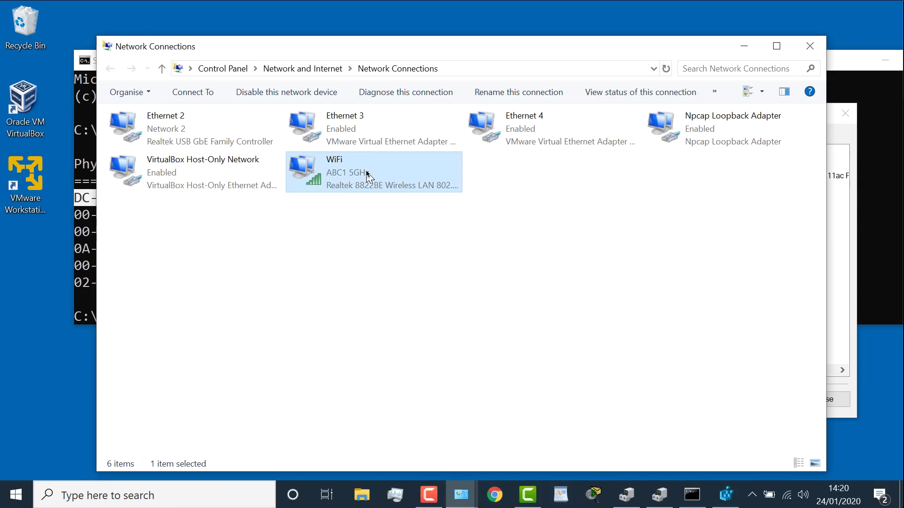
{"action": "double_click", "coordinate": [368, 175]}
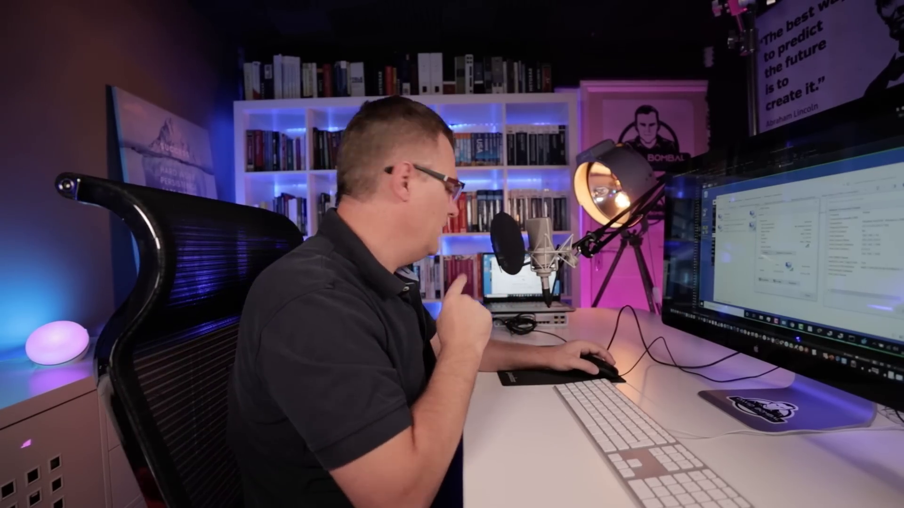
{"action": "left_click", "coordinate": [861, 226]}
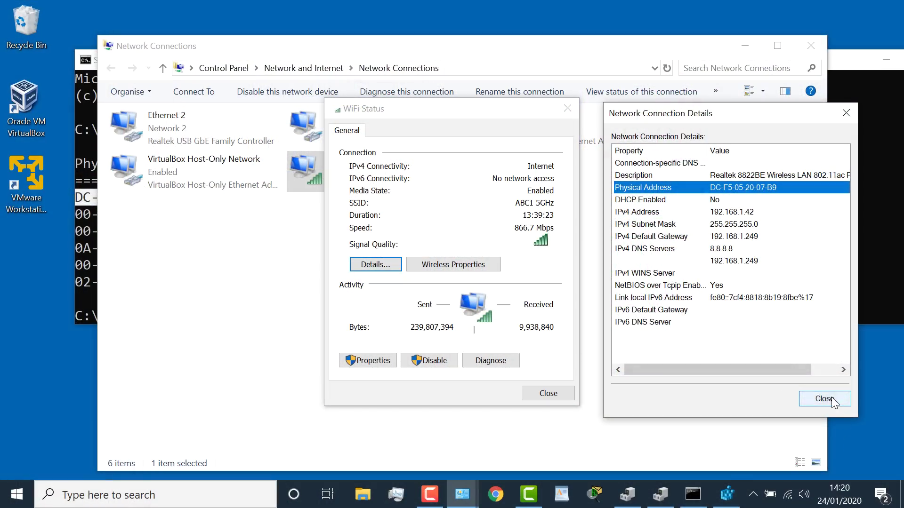
{"action": "left_click", "coordinate": [822, 453]}
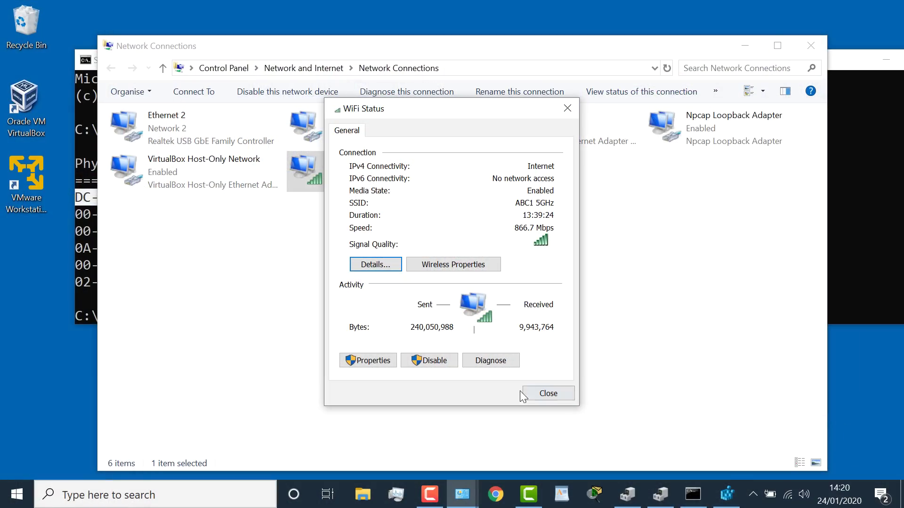
{"action": "left_click", "coordinate": [446, 363]}
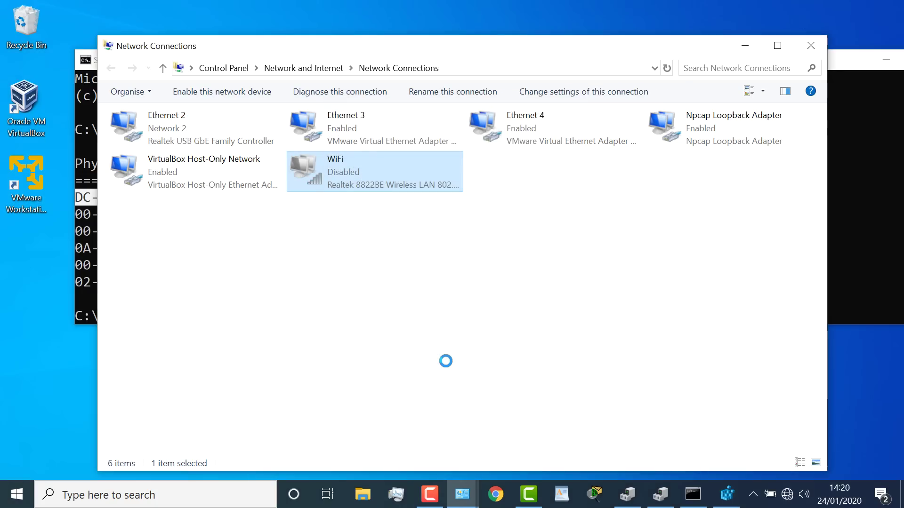
{"action": "double_click", "coordinate": [390, 181]}
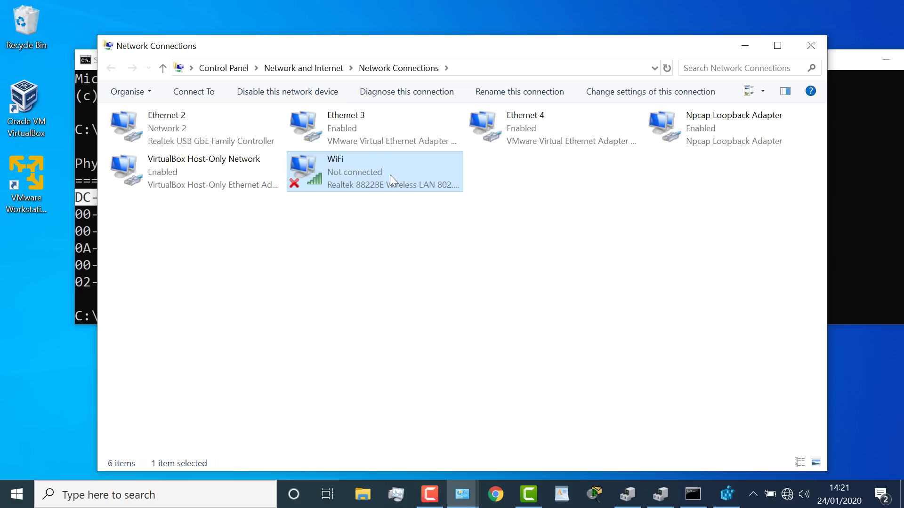
Open the WiFi adapter's connection details and check its physical address.
{"action": "double_click", "coordinate": [390, 175]}
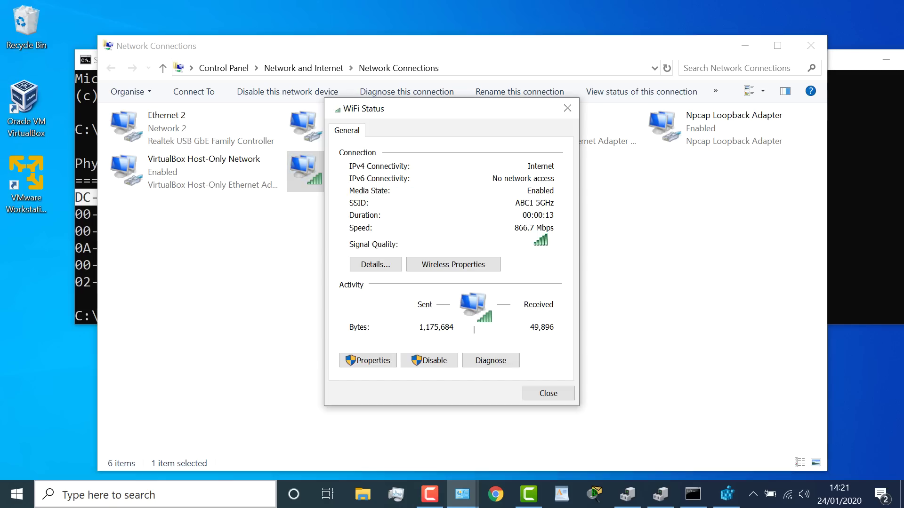
{"action": "left_click", "coordinate": [374, 265]}
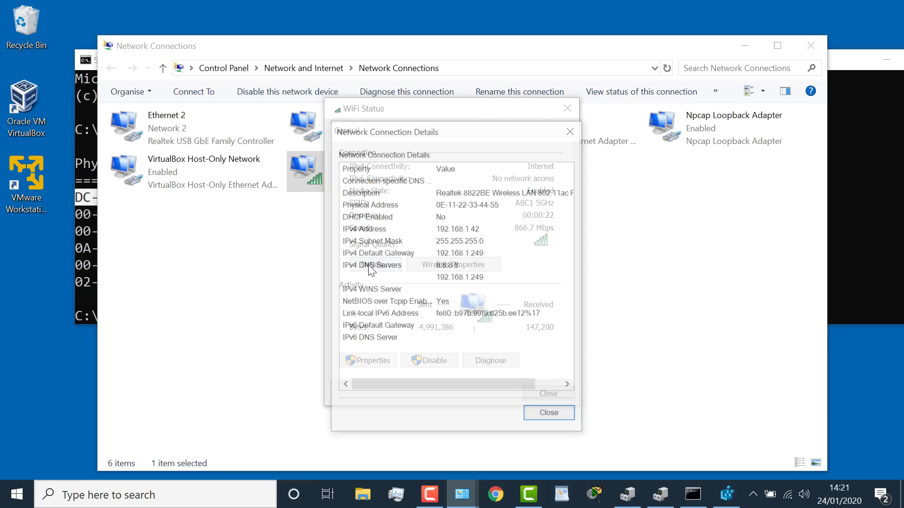
{"action": "left_click", "coordinate": [363, 209]}
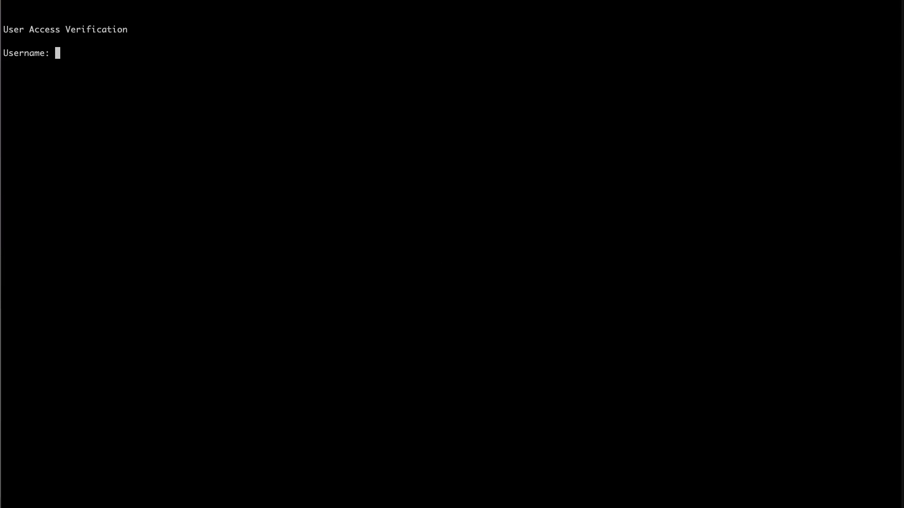
Switch to the router's terminal session and log in with the account username and password.
{"action": "type", "text": "david"}
{"action": "key", "text": "Return"}
{"action": "key", "text": "Return"}
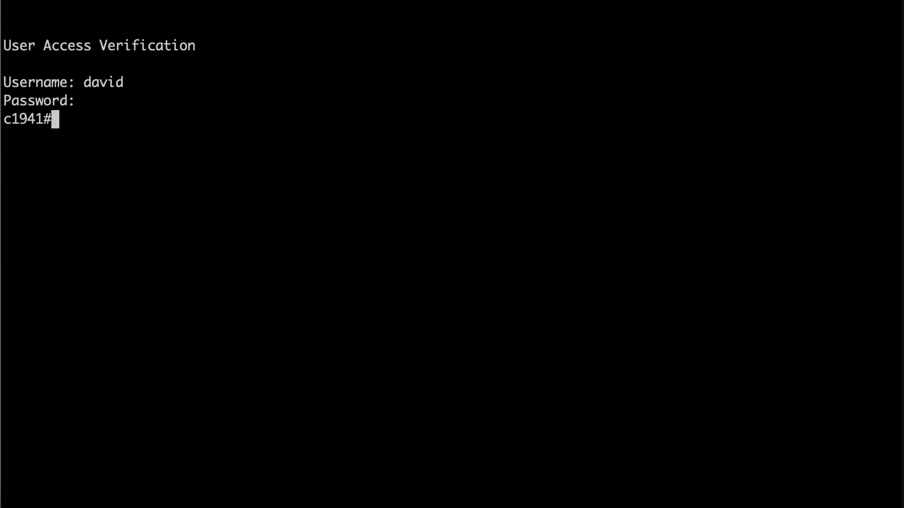
Display the router's ARP table with sh arp and compare its 192.168.1.42 entry with the IPv4 address in the WiFi connection details.
{"action": "type", "text": "sh arp"}
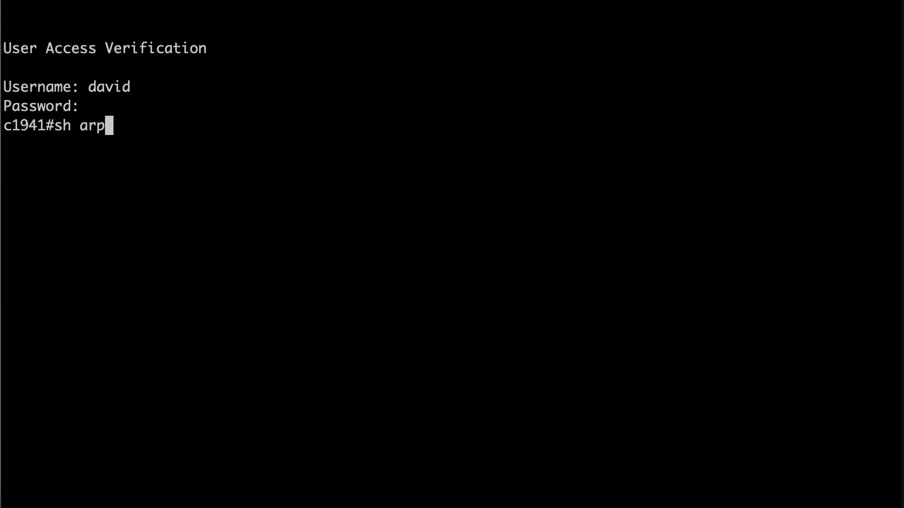
{"action": "key", "text": "Return"}
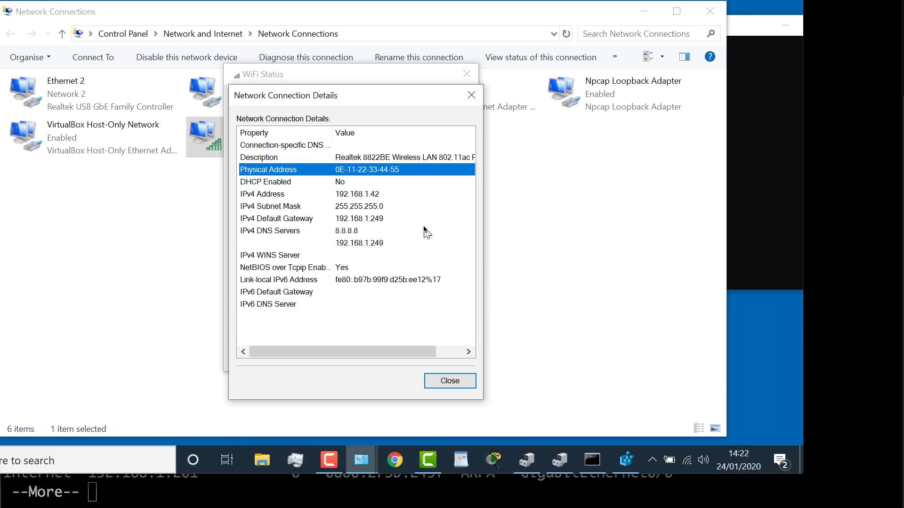
{"action": "left_click", "coordinate": [372, 194]}
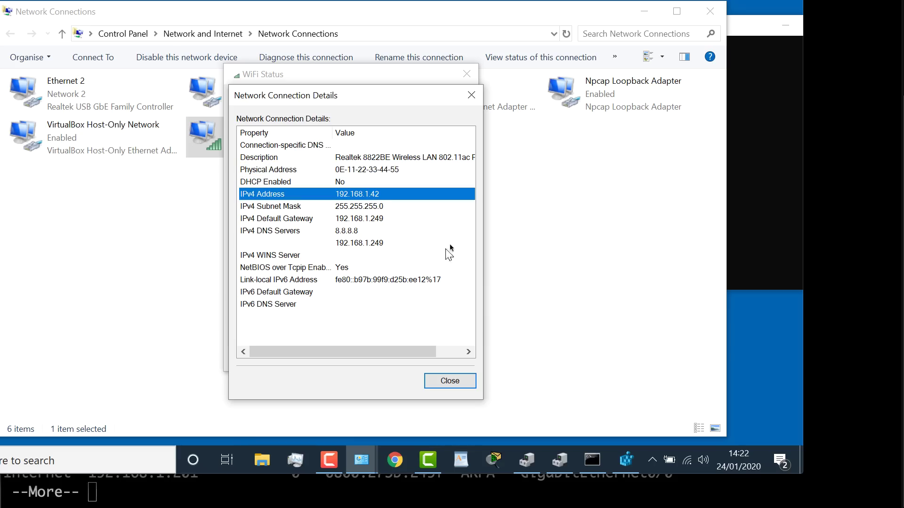
{"action": "left_click_drag", "start_coordinate": [674, 47], "coordinate": [8, 42]}
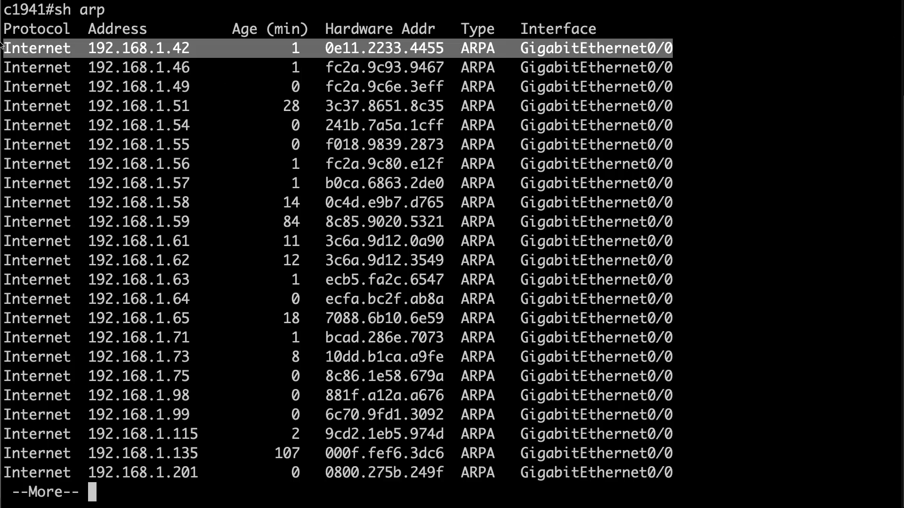
{"action": "left_click", "coordinate": [109, 47]}
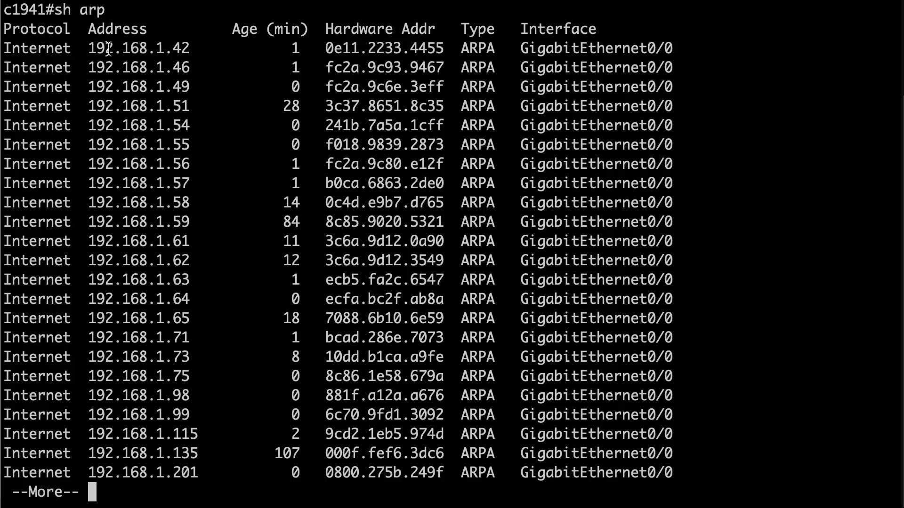
{"action": "left_click_drag", "start_coordinate": [88, 47], "coordinate": [711, 44]}
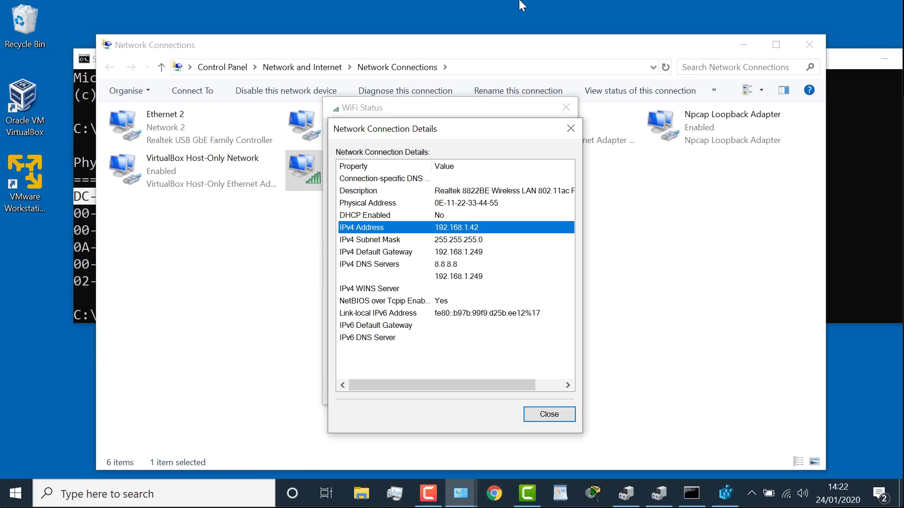
{"action": "left_click", "coordinate": [726, 498]}
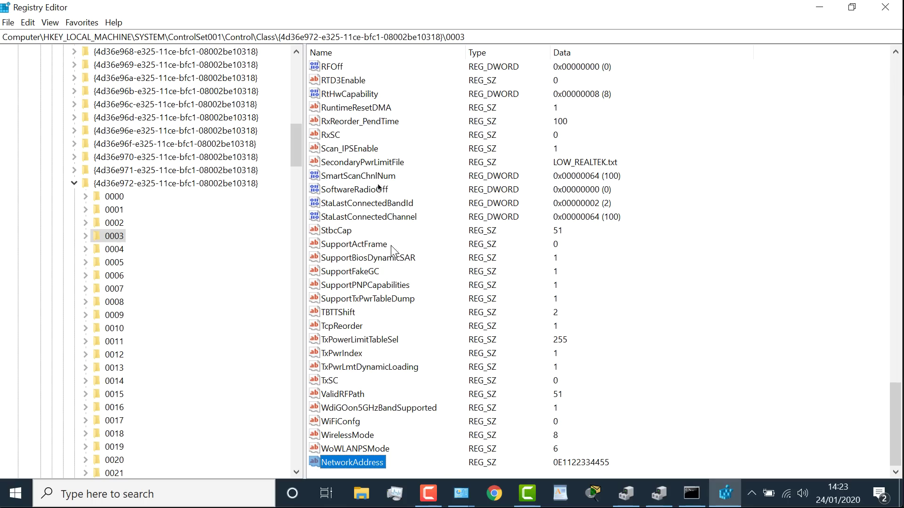
{"action": "double_click", "coordinate": [352, 462]}
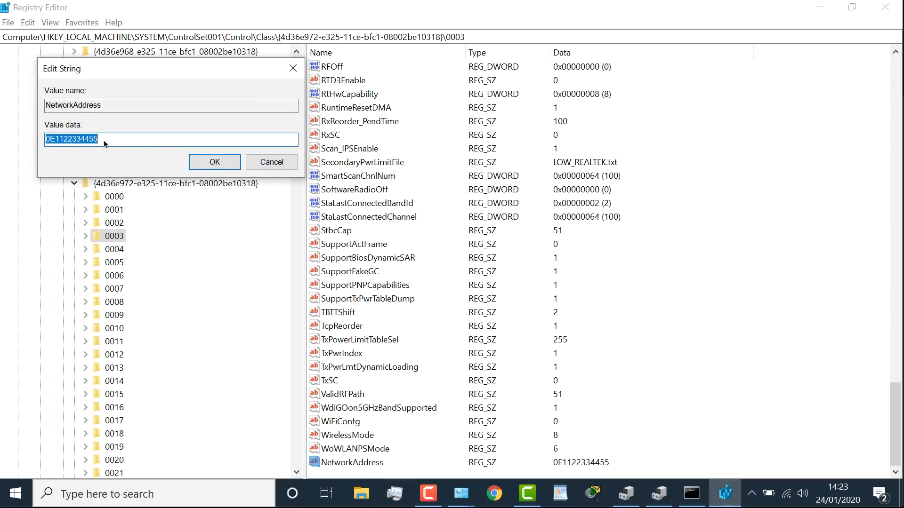
{"action": "left_click", "coordinate": [60, 140]}
{"action": "left_click_drag", "start_coordinate": [55, 139], "coordinate": [127, 137]}
{"action": "type", "text": "5544"}
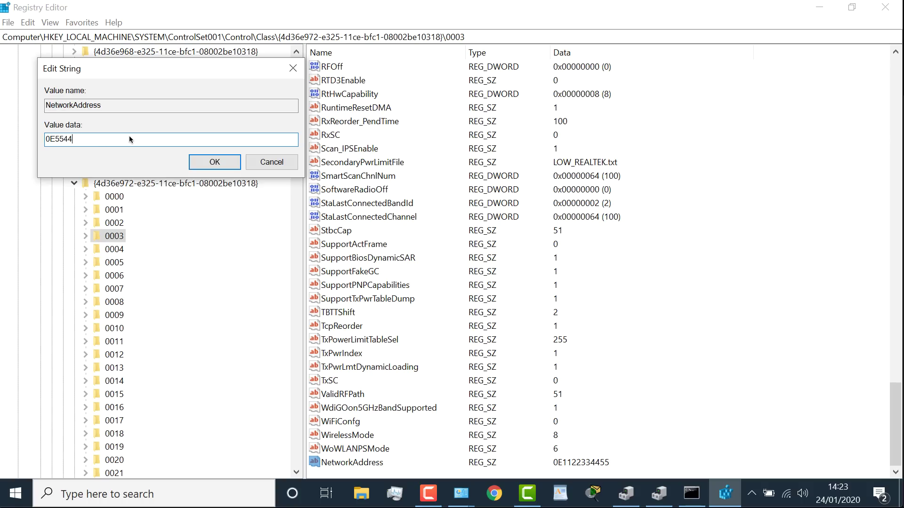
{"action": "type", "text": "332211"}
{"action": "left_click", "coordinate": [217, 162]}
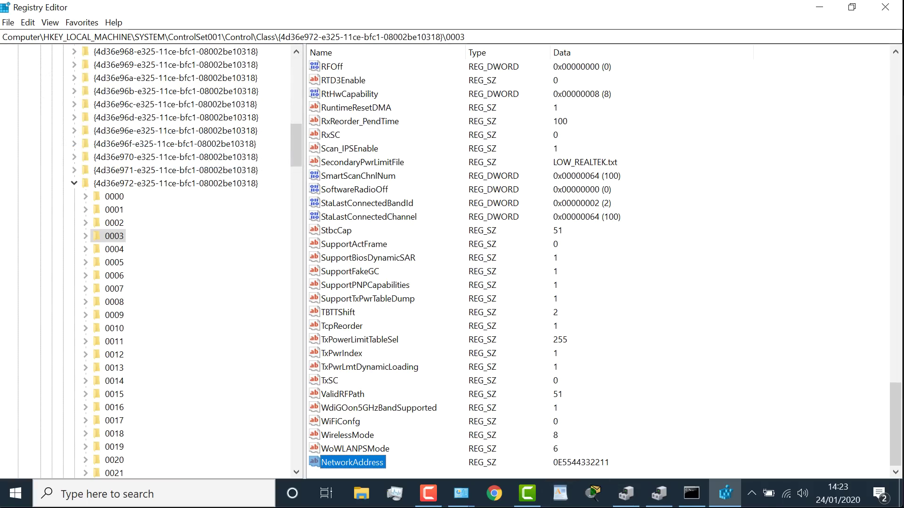
{"action": "left_click", "coordinate": [822, 8]}
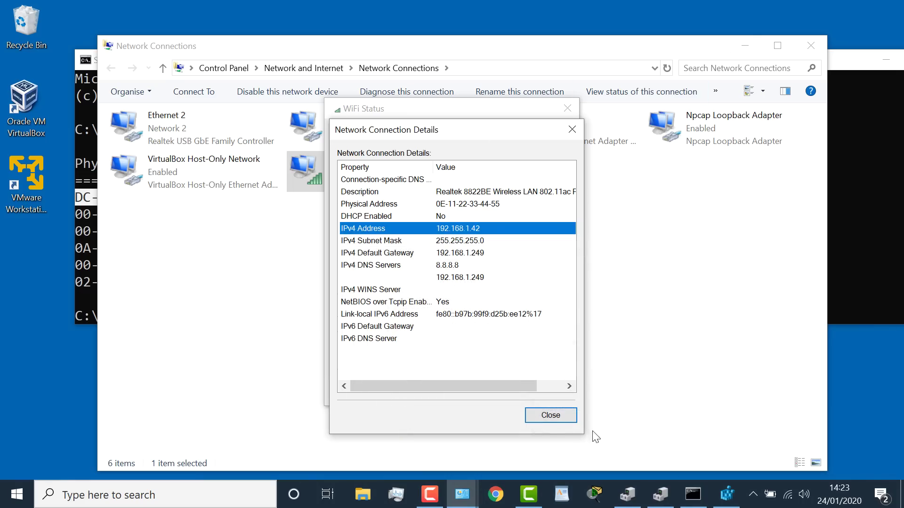
Close the outdated WiFi details and status windows, and disable and re-enable the WiFi adapter.
{"action": "left_click", "coordinate": [550, 415]}
{"action": "left_click", "coordinate": [548, 394]}
{"action": "right_click", "coordinate": [329, 166]}
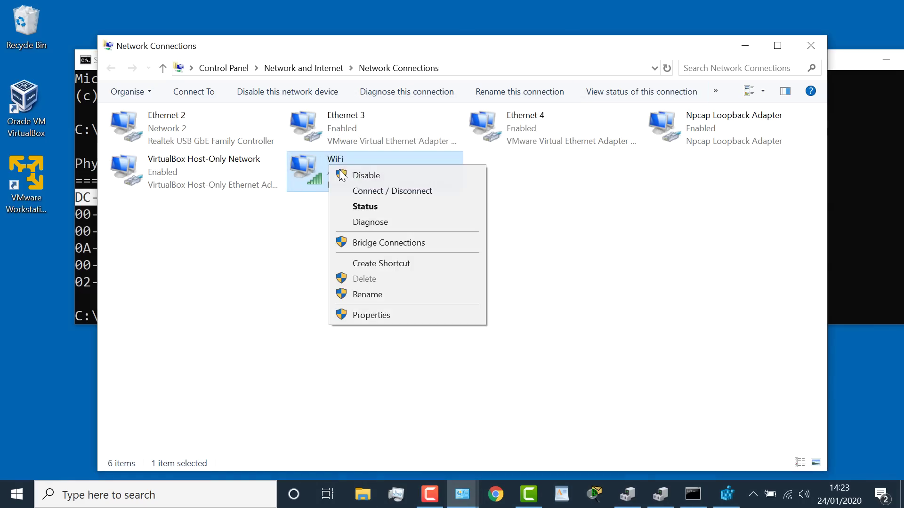
{"action": "left_click", "coordinate": [343, 175]}
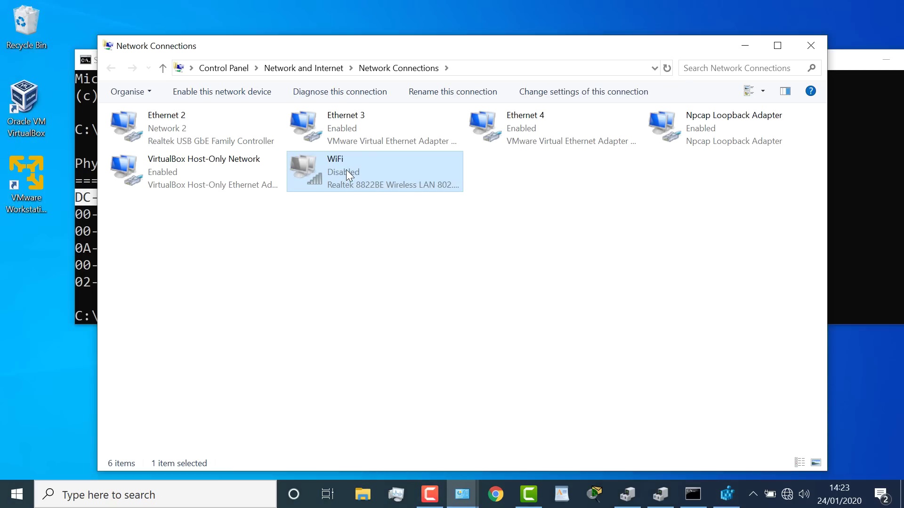
{"action": "double_click", "coordinate": [347, 173]}
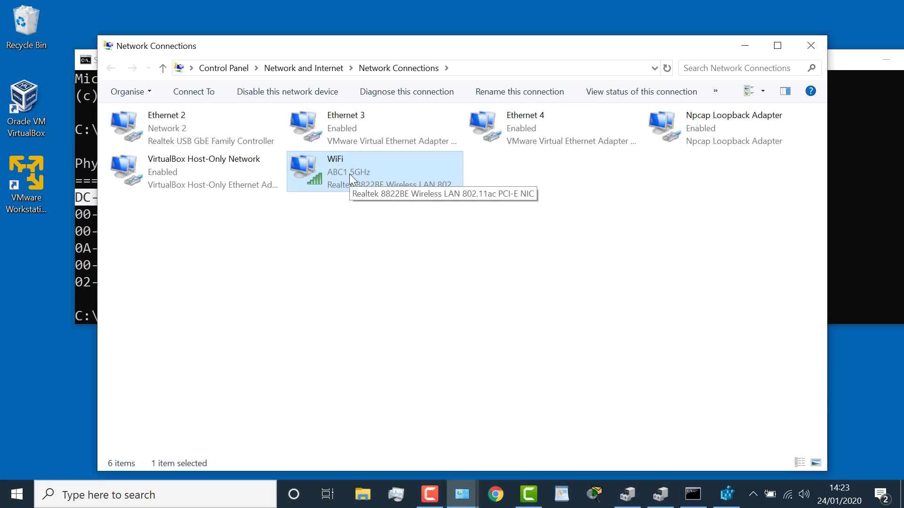
Open the restarted WiFi adapter's connection details and check its physical address.
{"action": "double_click", "coordinate": [349, 173]}
{"action": "left_click", "coordinate": [388, 265]}
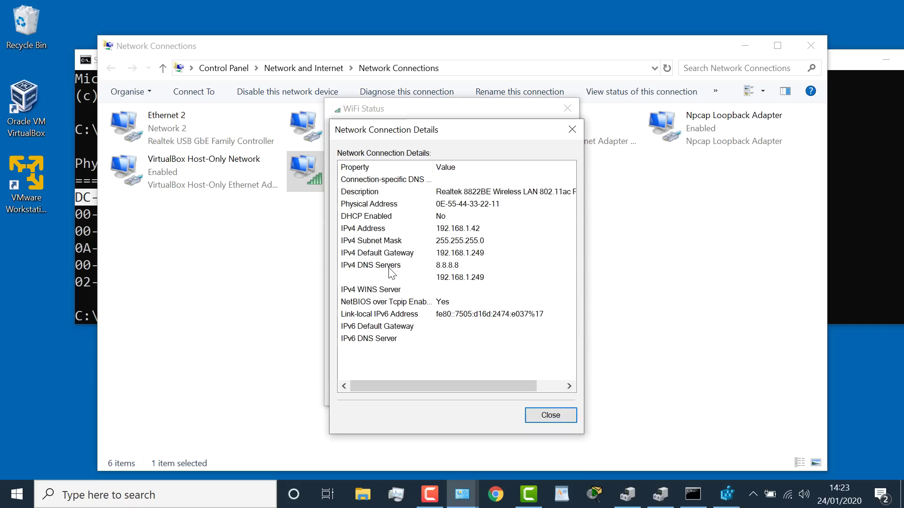
{"action": "left_click", "coordinate": [452, 206]}
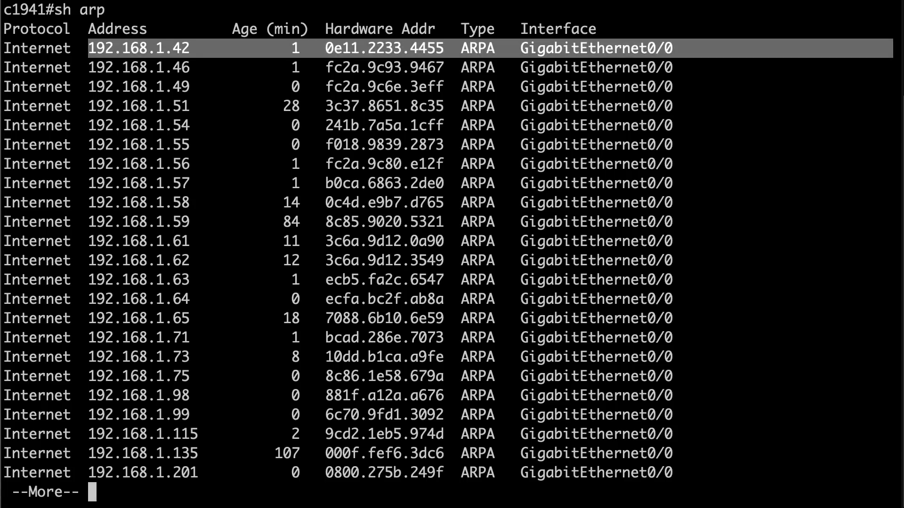
In the router's terminal session, leave the old listing, rerun sh arp, and highlight the hardware address of the 192.168.1.42 entry.
{"action": "type", "text": "qsh arp"}
{"action": "key", "text": "Return"}
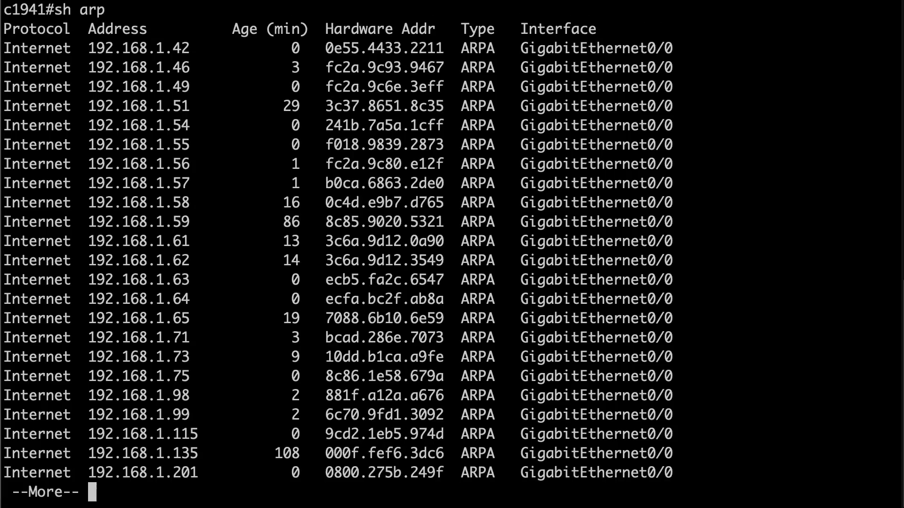
{"action": "left_click_drag", "start_coordinate": [323, 49], "coordinate": [457, 48]}
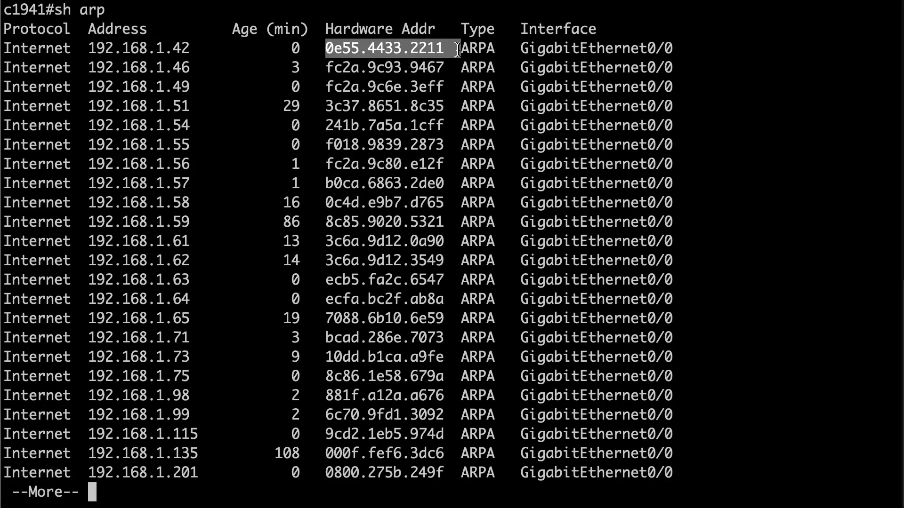